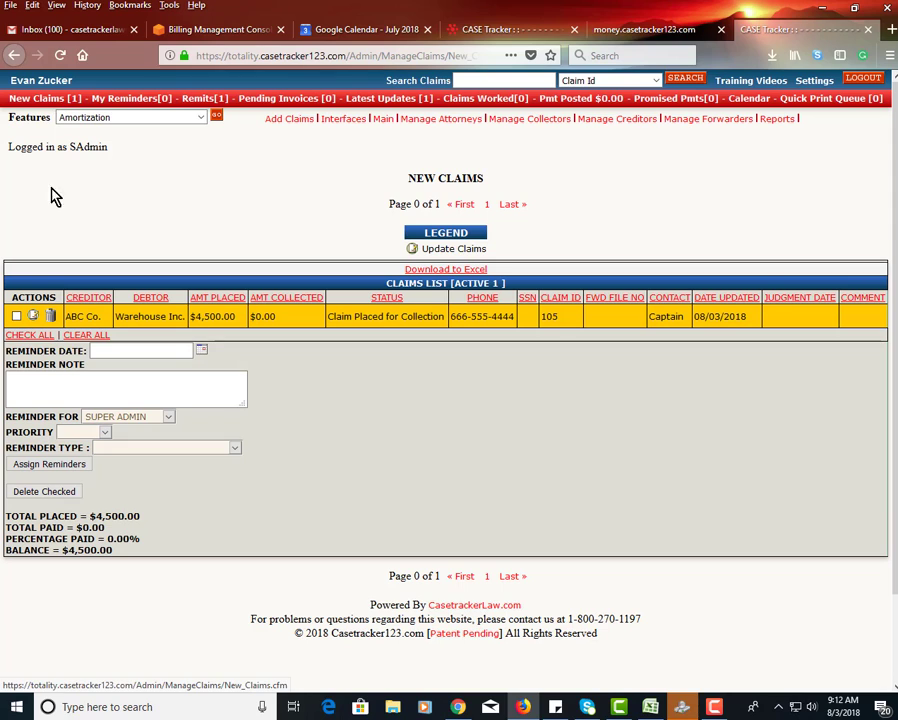
- Open the Warehouse Inc. claim for updating and bring up its claim status form
click(33, 318)
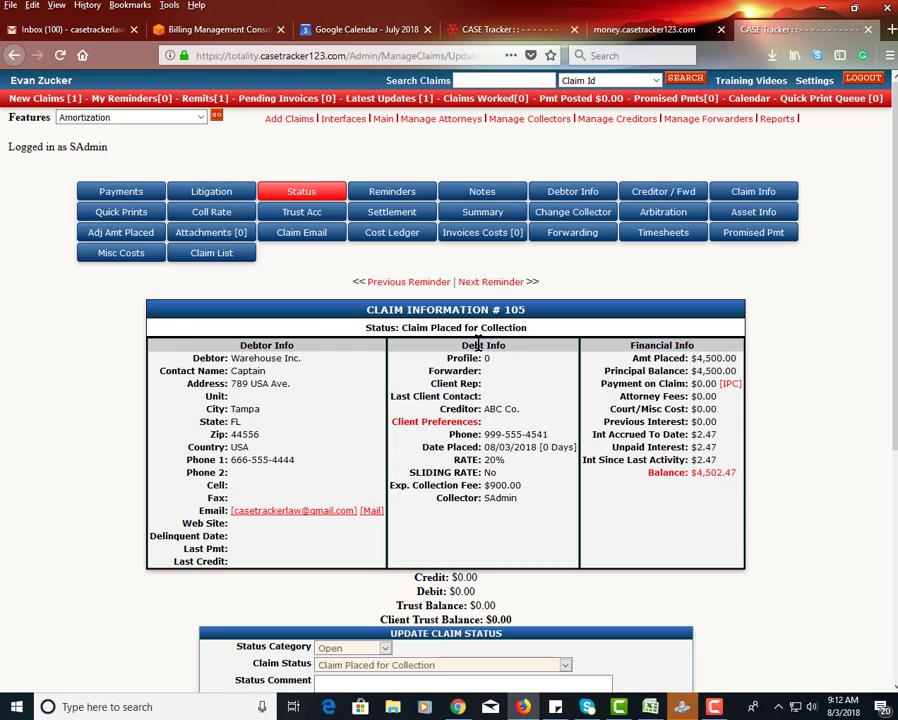
drag(527, 328, 396, 337)
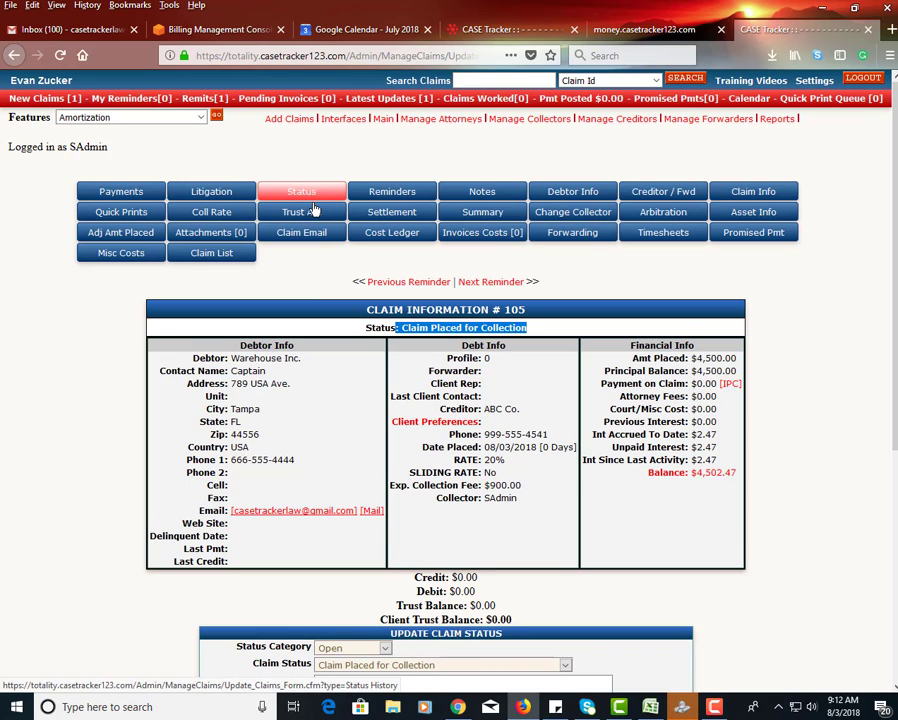
scroll(321, 230, down, 1)
scroll(321, 230, down, 1)
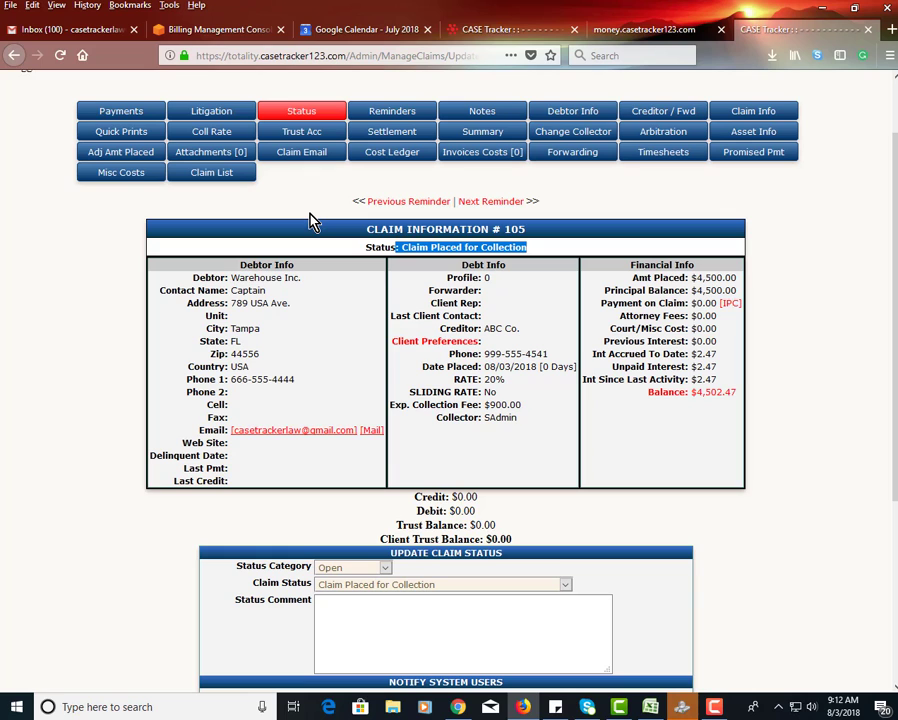
scroll(305, 215, up, 2)
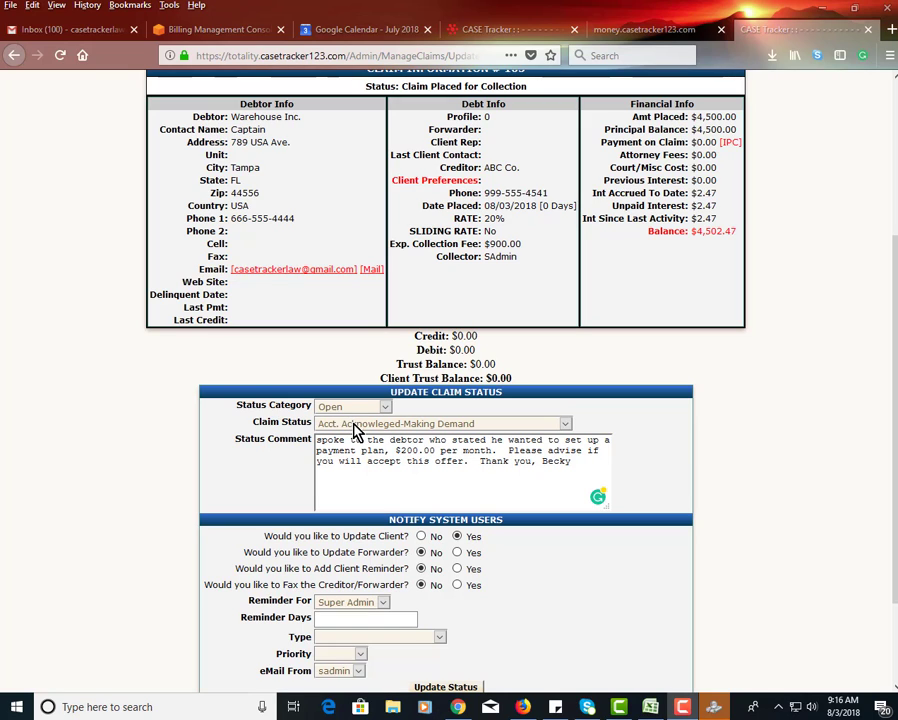
- Submit the claim status "Acct. Acknowleged-Making Demand" with the $200.00 per month payment plan comment and the client update set to Yes
drag(500, 86, 430, 87)
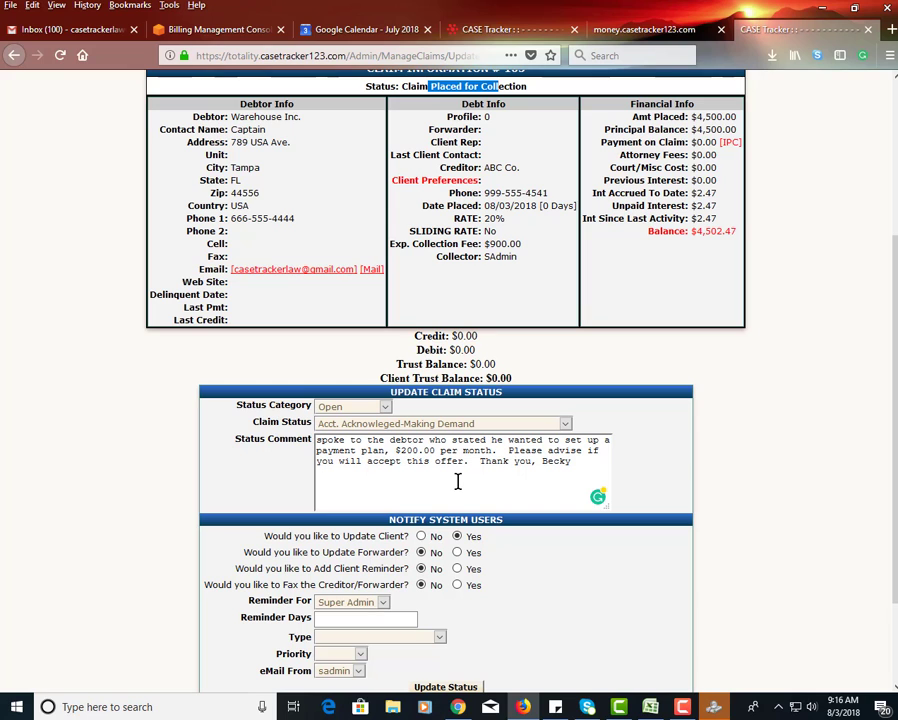
scroll(466, 533, down, 2)
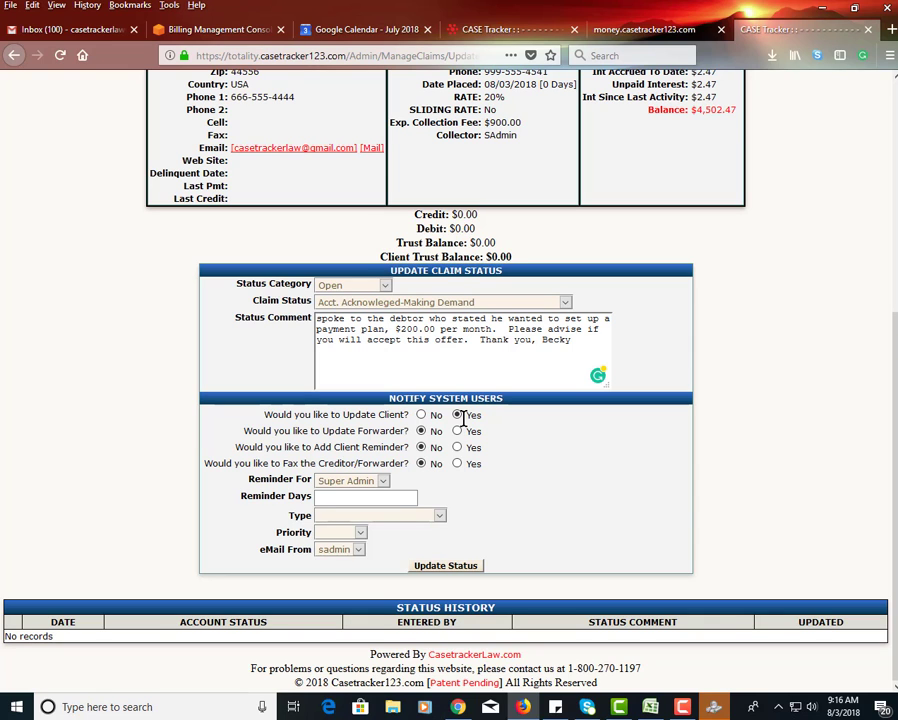
scroll(462, 418, up, 5)
drag(484, 287, 439, 251)
scroll(420, 297, down, 5)
drag(388, 449, 352, 451)
click(436, 566)
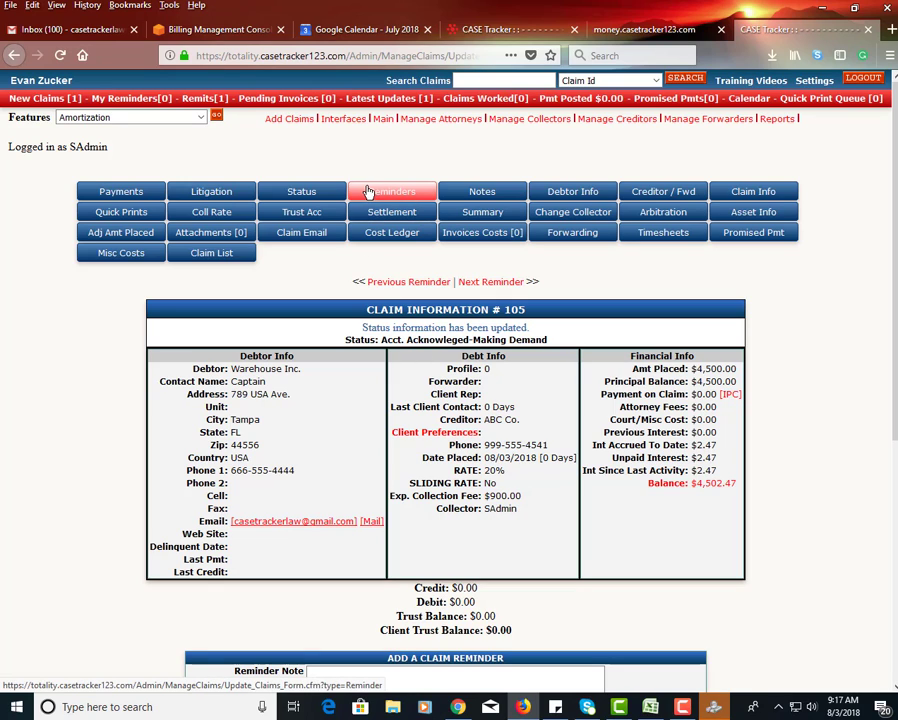
- Review the claim's status history entry, including who was updated, who entered it and the account status
click(301, 193)
scroll(316, 456, down, 6)
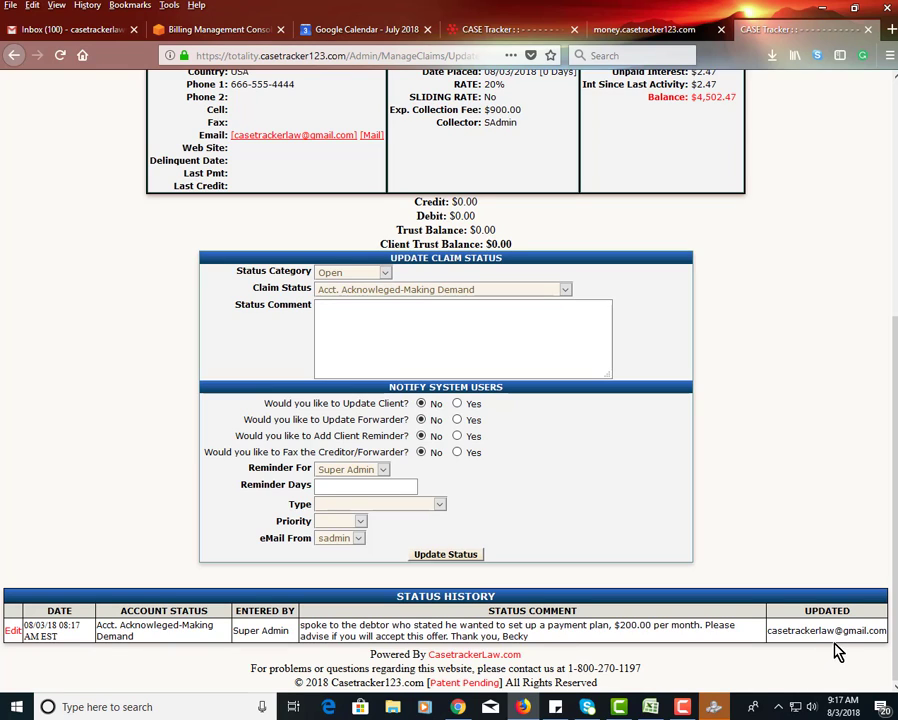
drag(842, 630, 789, 630)
drag(263, 631, 236, 632)
drag(170, 625, 129, 625)
scroll(276, 340, up, 5)
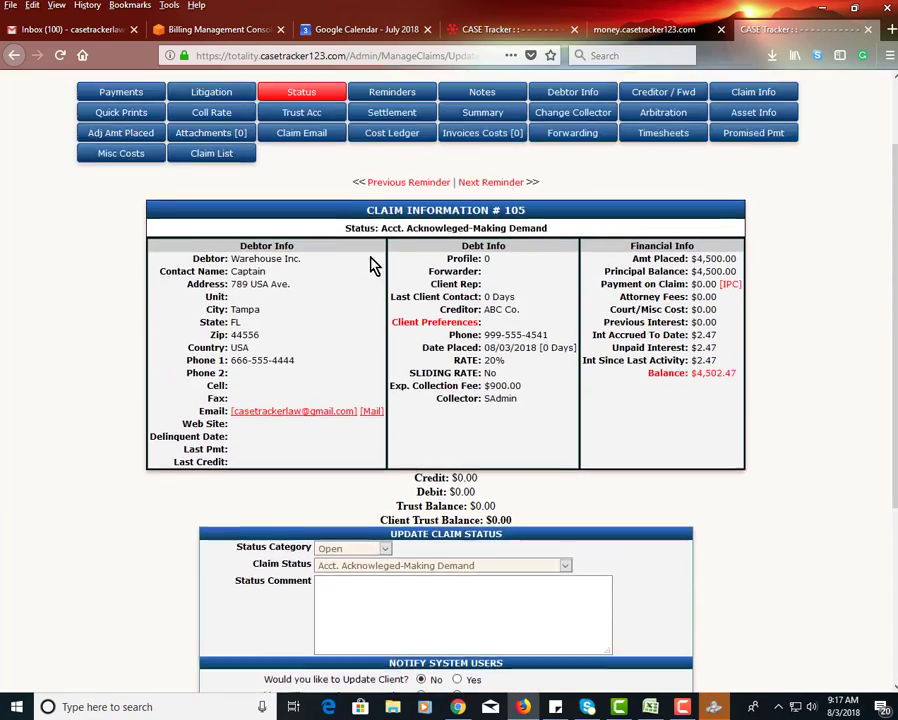
- Fill in a claim reminder dated 8/6/2018 with the note "look for response from client regarding $200 payment plan"
scroll(380, 230, up, 2)
click(391, 192)
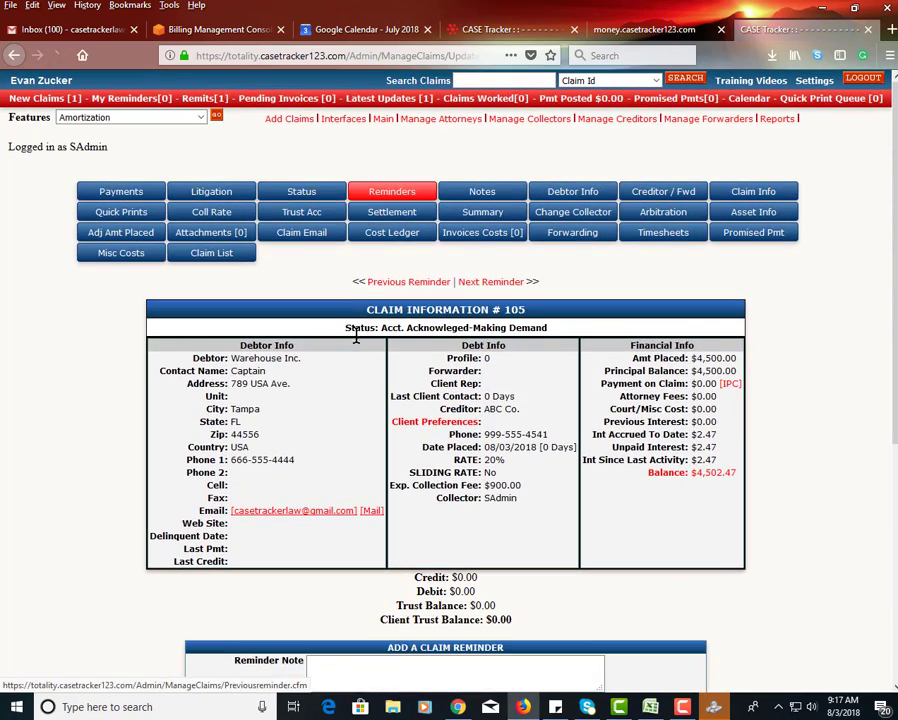
scroll(355, 345, down, 7)
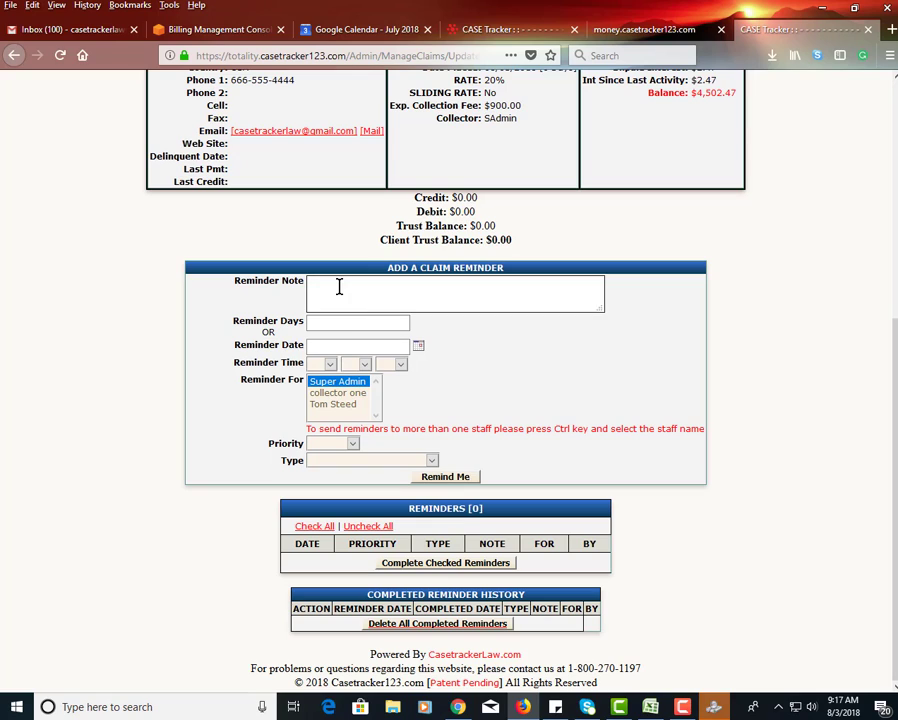
click(339, 287)
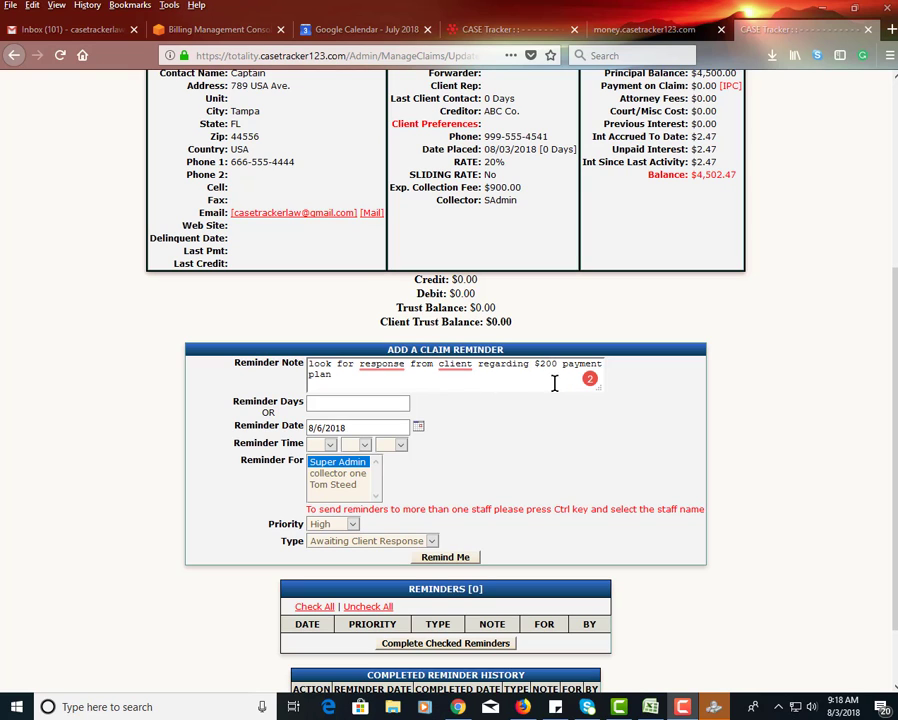
- Save the reminder with High priority and type Awaiting Client Response, and check its entry in the reminders list
scroll(284, 444, down, 2)
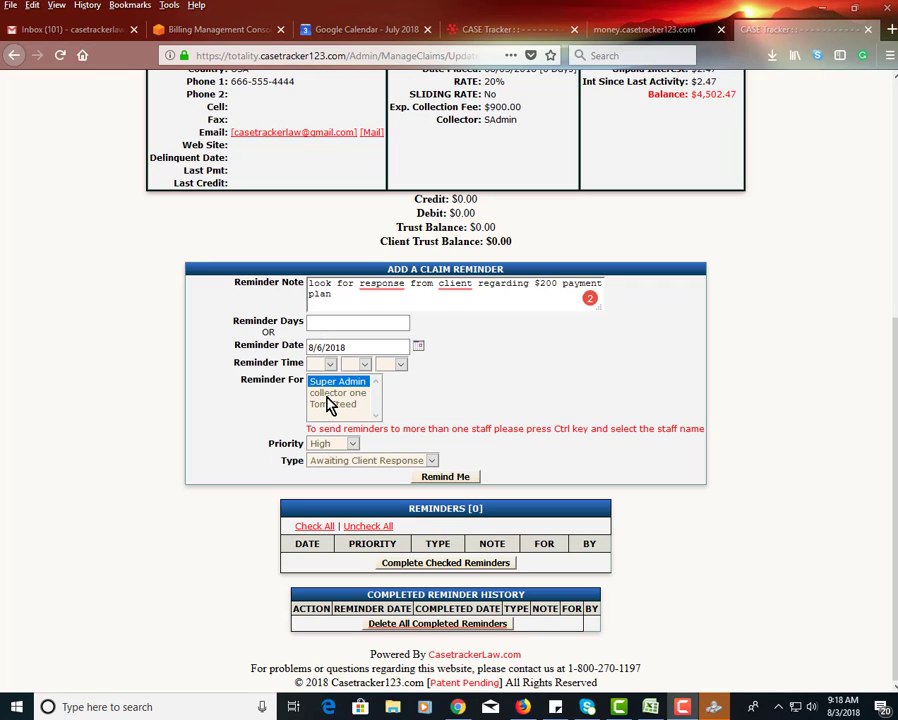
click(328, 447)
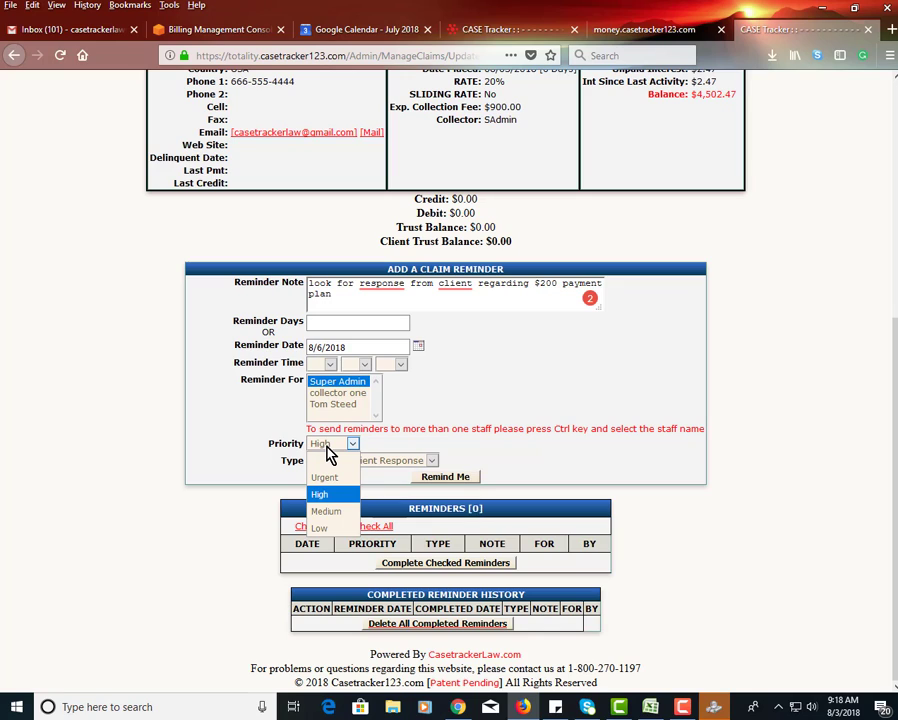
click(329, 497)
click(335, 468)
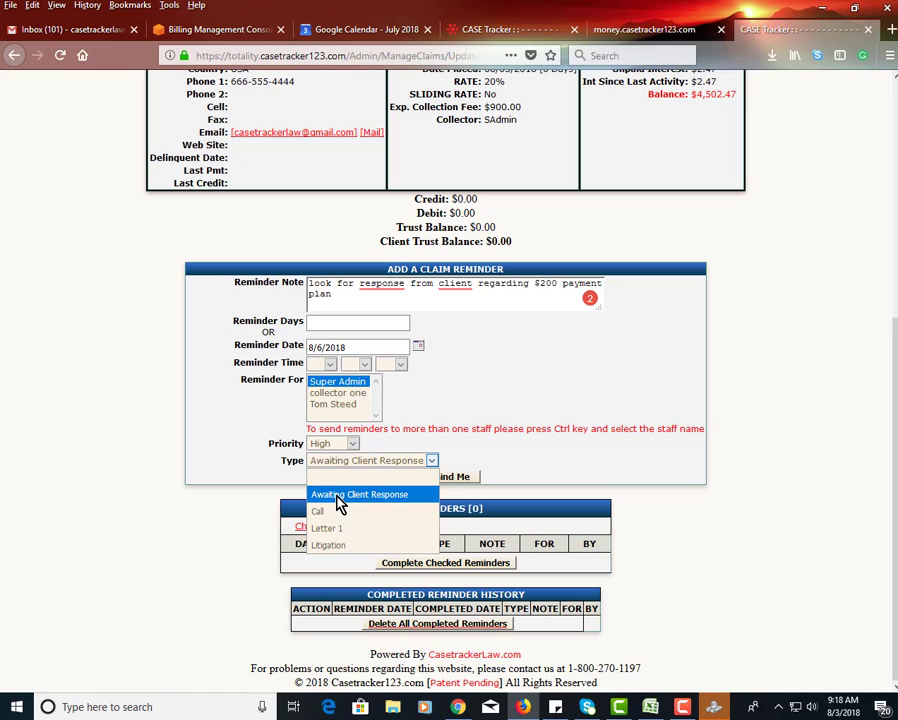
click(412, 474)
click(428, 476)
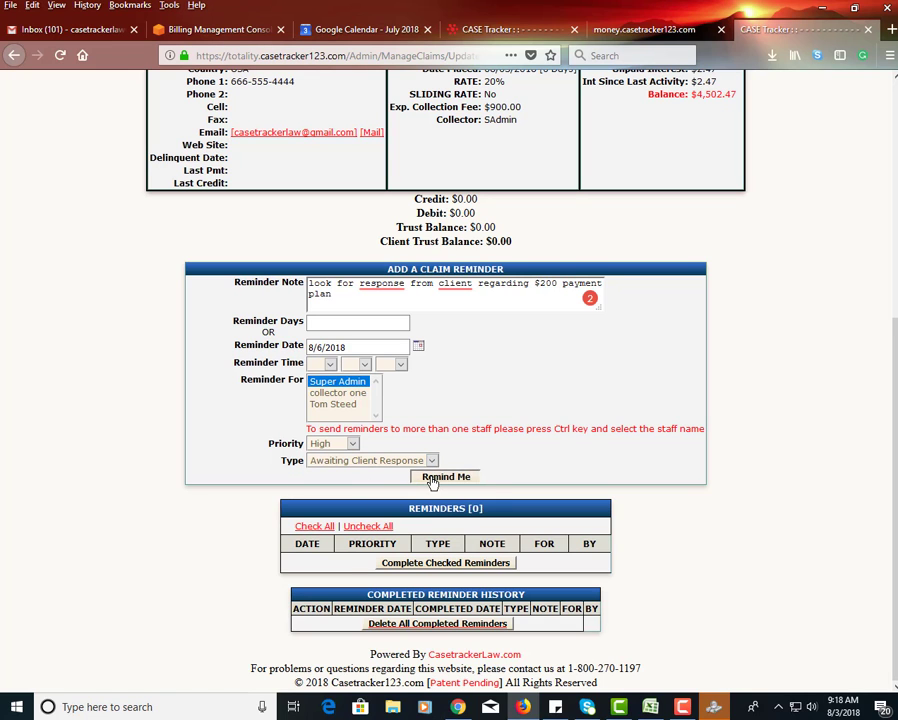
scroll(400, 485, down, 6)
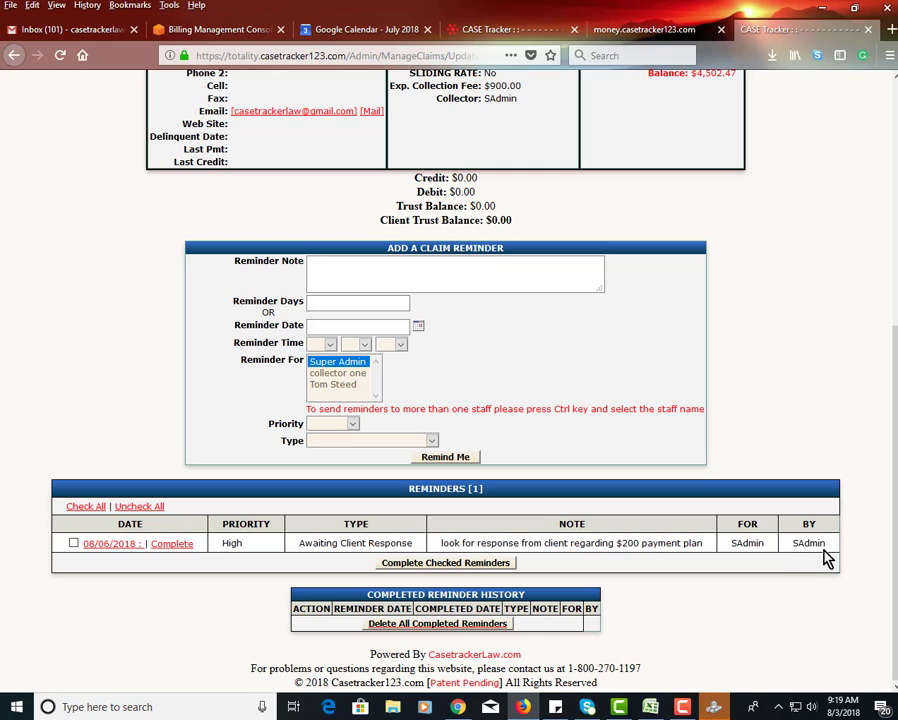
drag(826, 543, 793, 547)
- Retrieve the claim's Quick Prints letters from all folders and generate the demand letter as HTML
scroll(220, 438, up, 6)
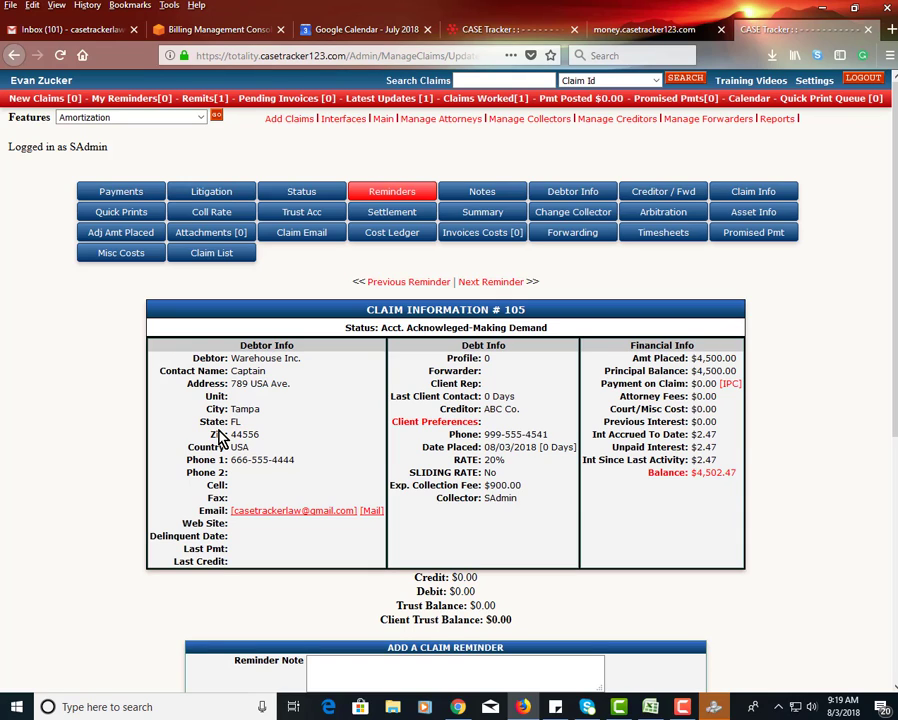
click(135, 214)
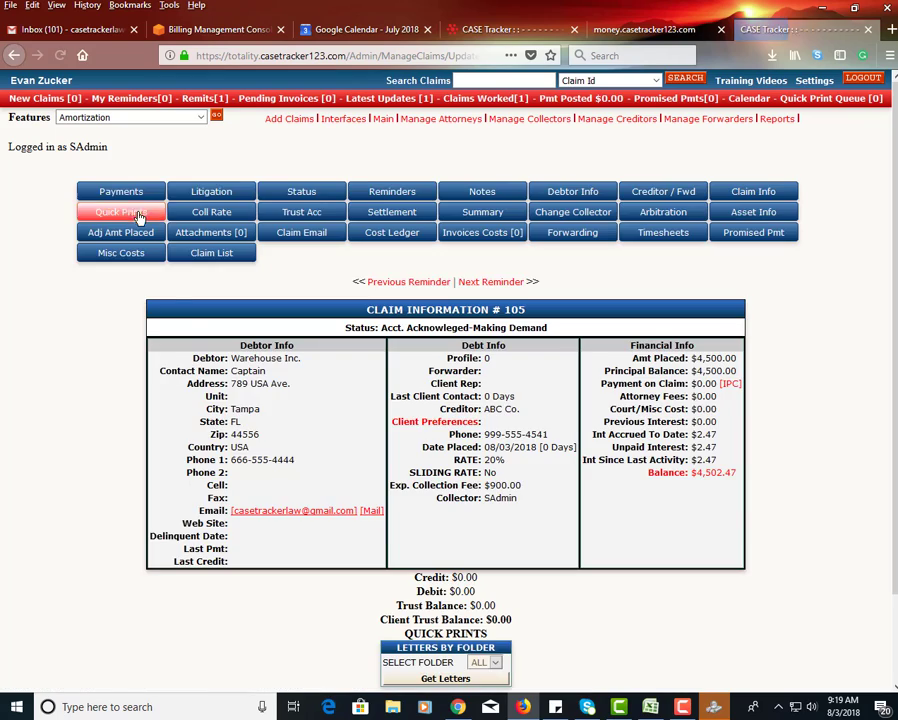
scroll(470, 595, down, 2)
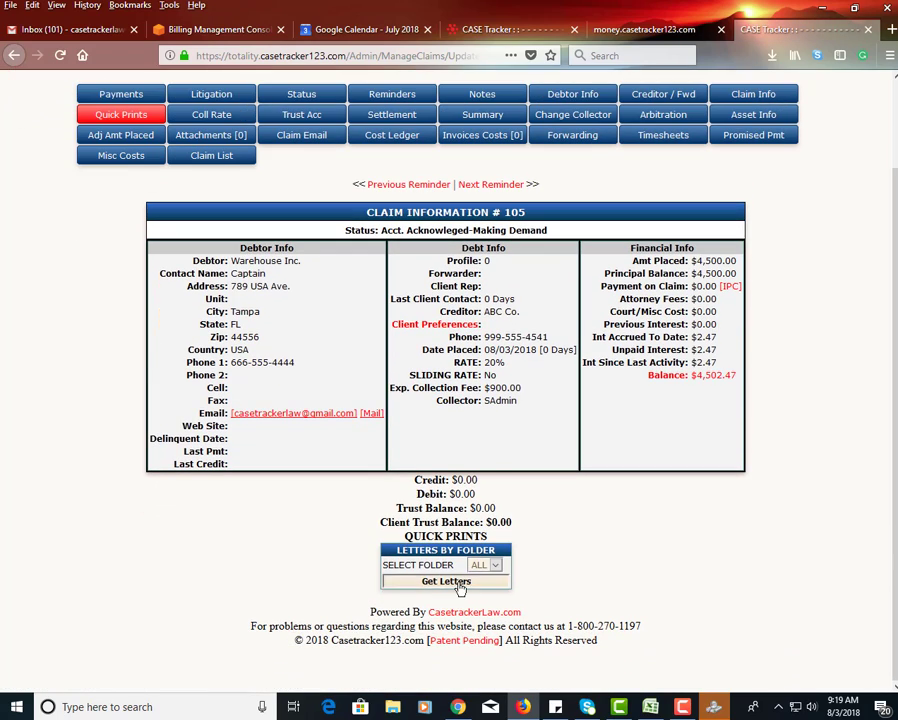
click(460, 586)
scroll(333, 482, down, 3)
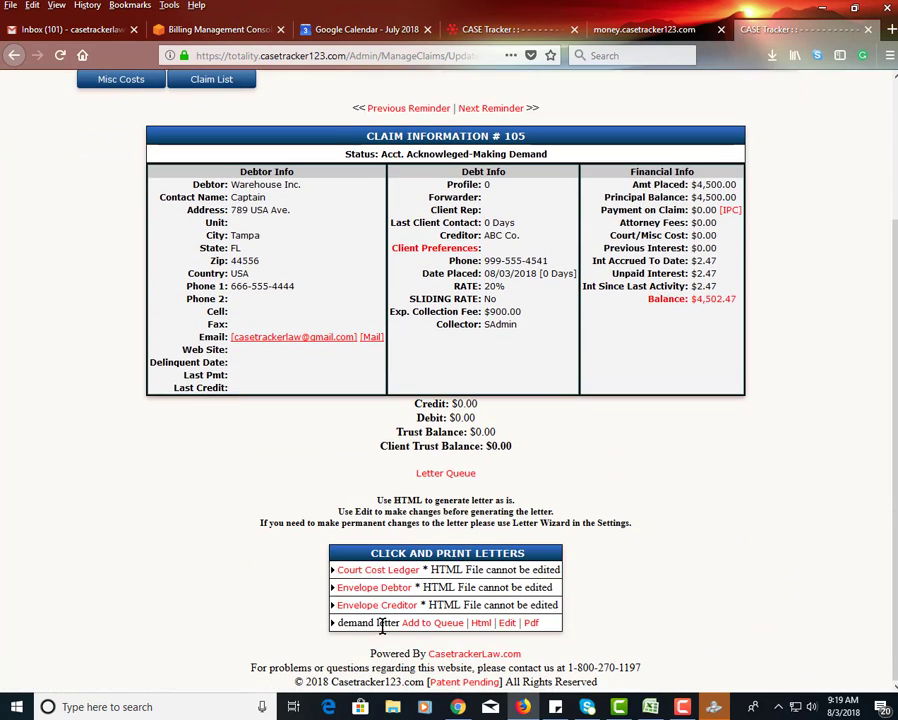
click(480, 623)
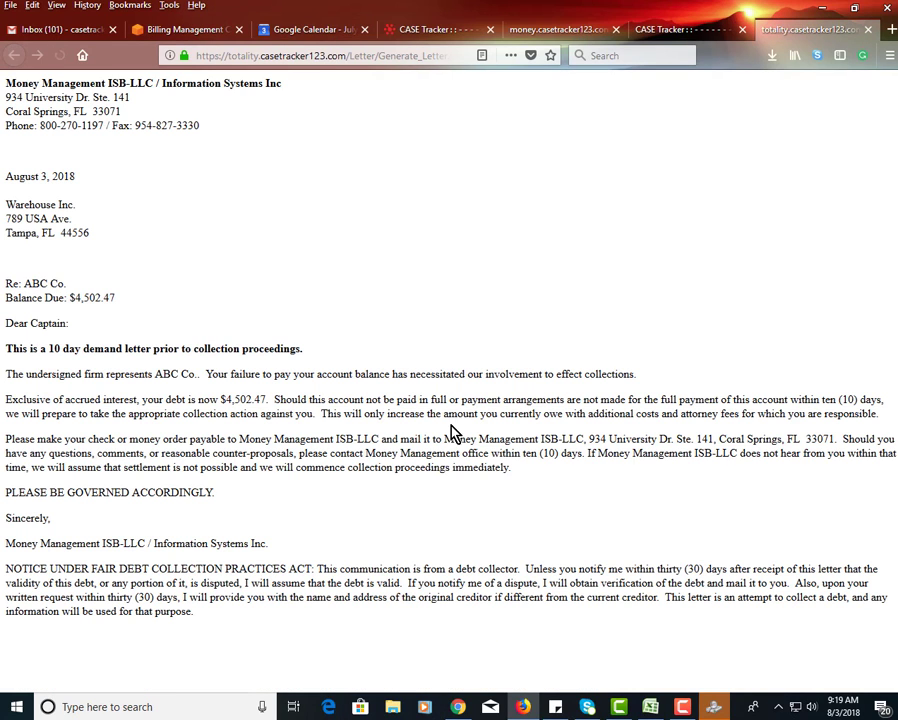
- Look over the demand letter in print preview, then close the preview and the letter
click(890, 58)
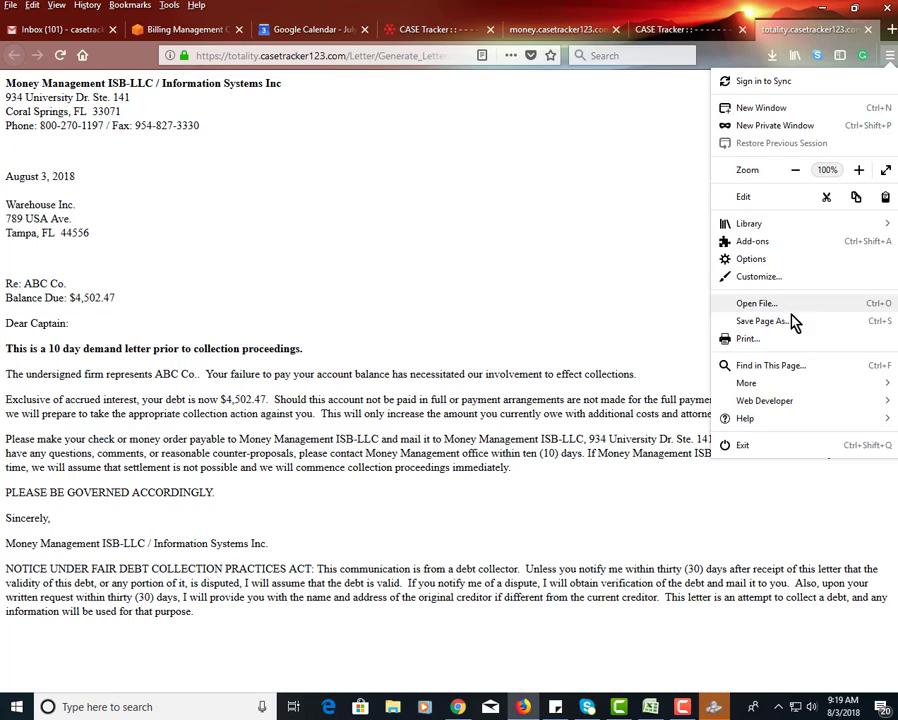
click(782, 340)
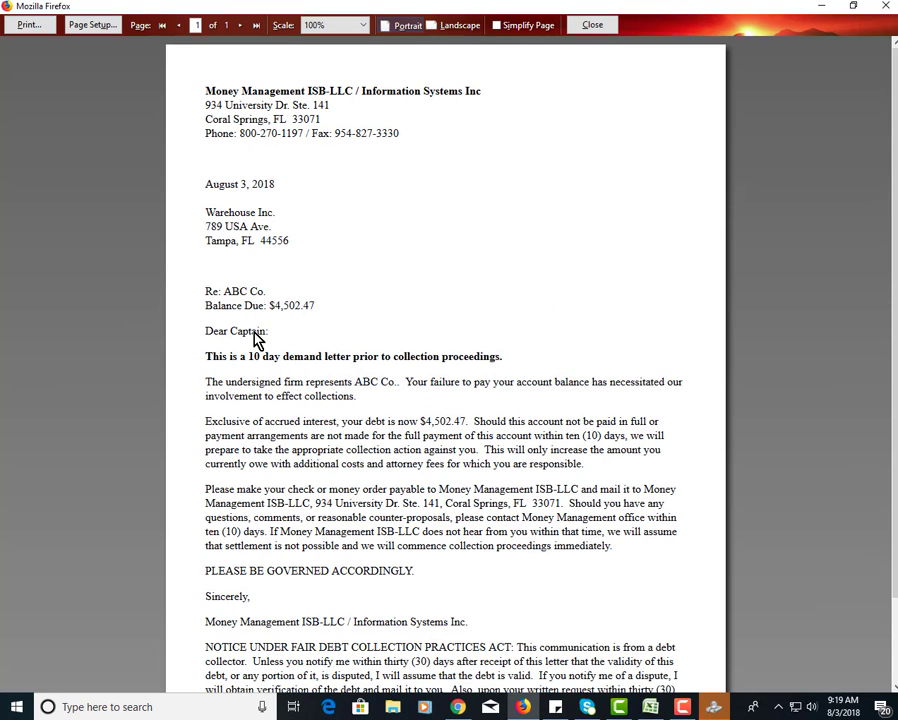
scroll(300, 462, down, 3)
scroll(300, 460, up, 3)
click(597, 33)
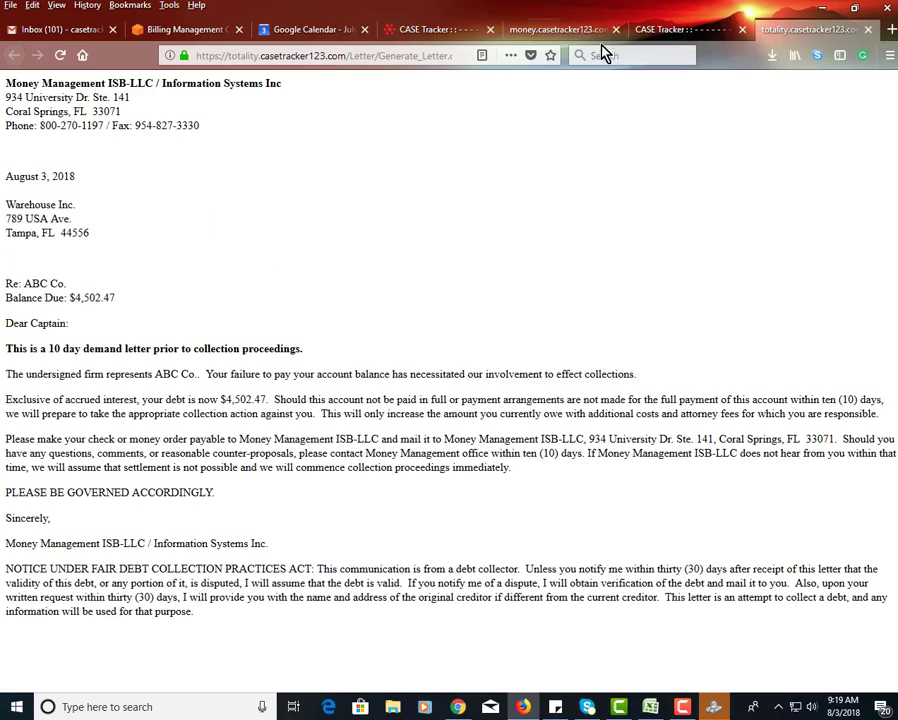
click(868, 32)
- Examine the claim's attachments for the stored copy of the generated demand letter
scroll(486, 354, up, 2)
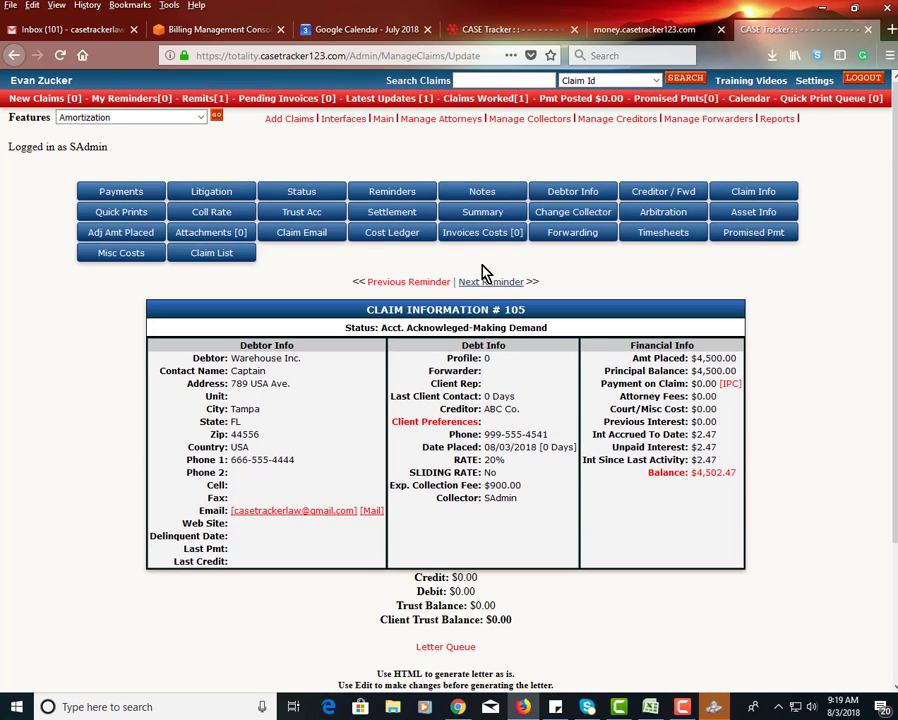
click(222, 233)
scroll(260, 380, down, 1)
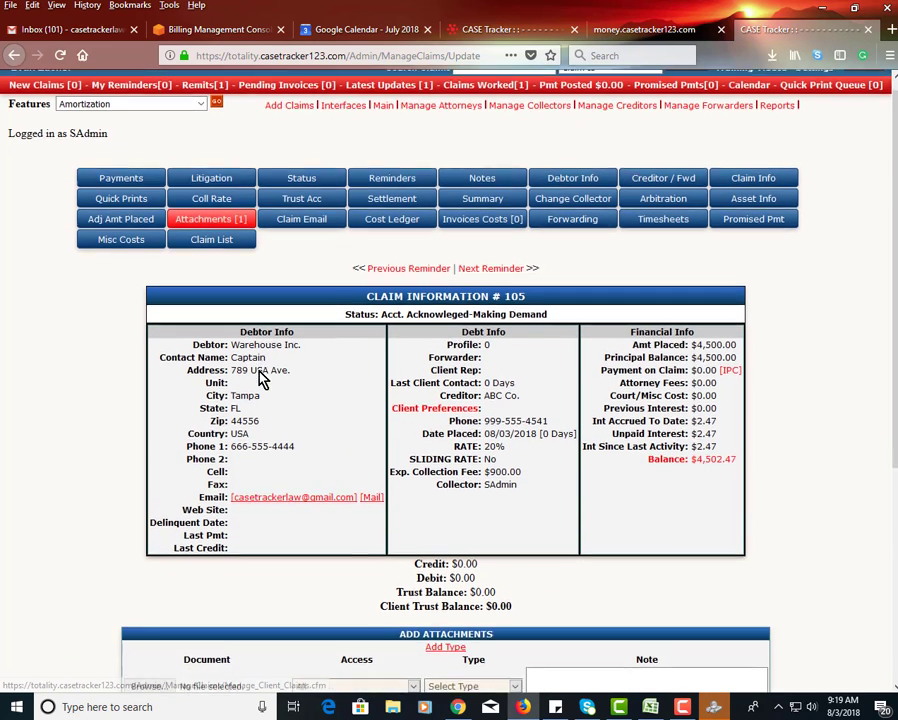
scroll(260, 380, down, 5)
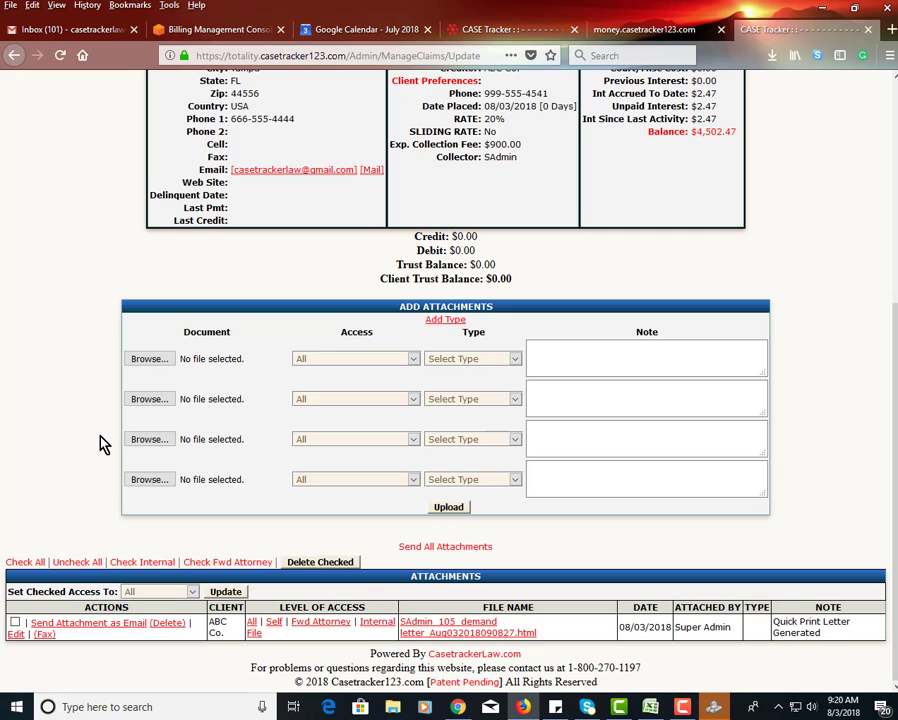
scroll(105, 443, up, 3)
scroll(180, 488, down, 2)
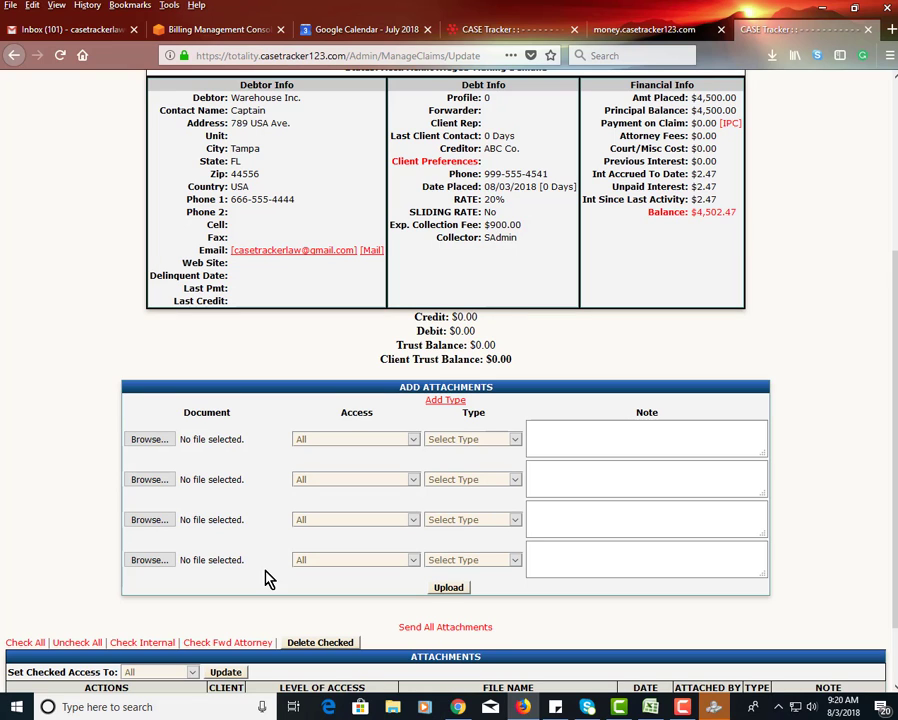
- Open the claim's payment entry form and set the amount paid to 200.00
scroll(280, 474, up, 5)
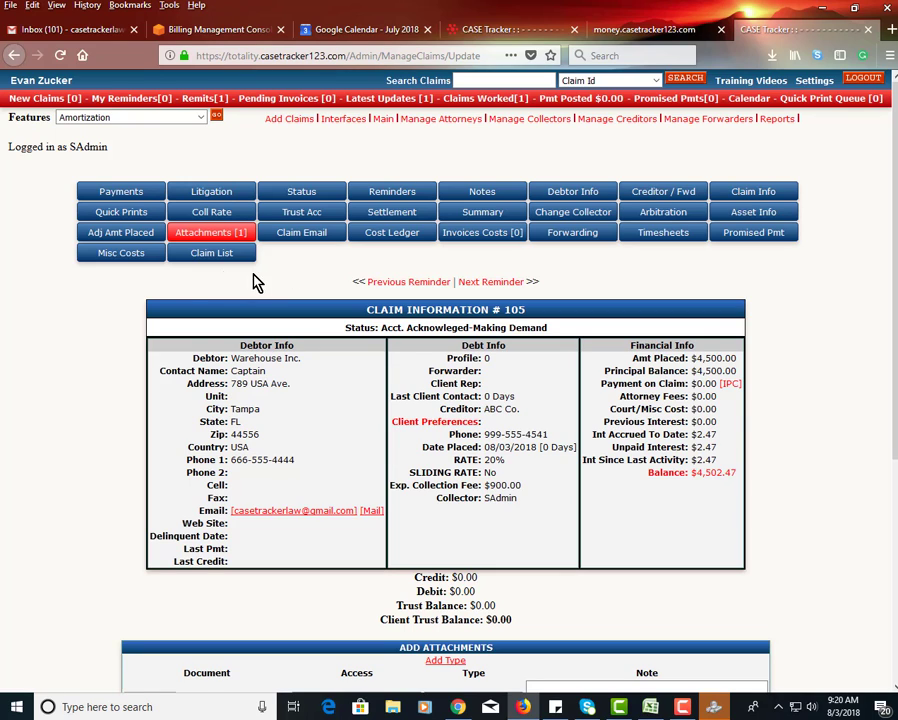
click(132, 195)
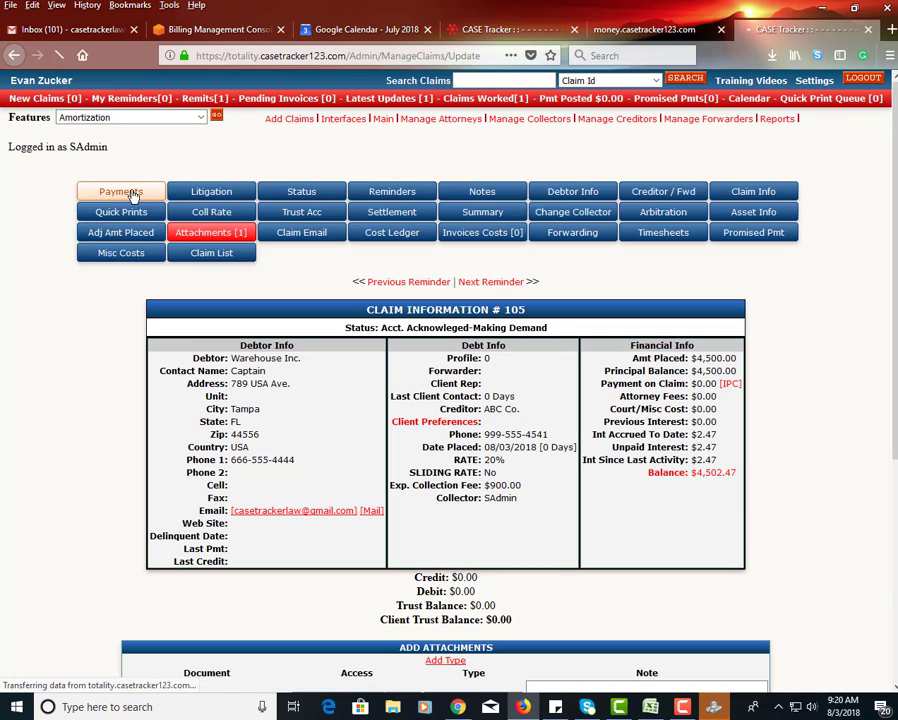
scroll(276, 394, down, 5)
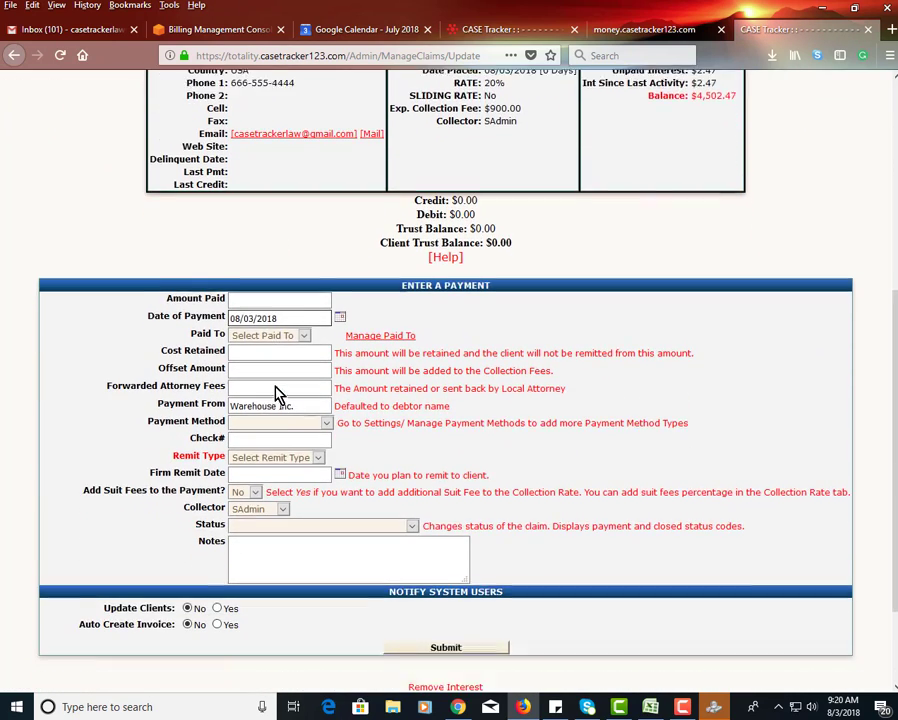
scroll(277, 392, down, 1)
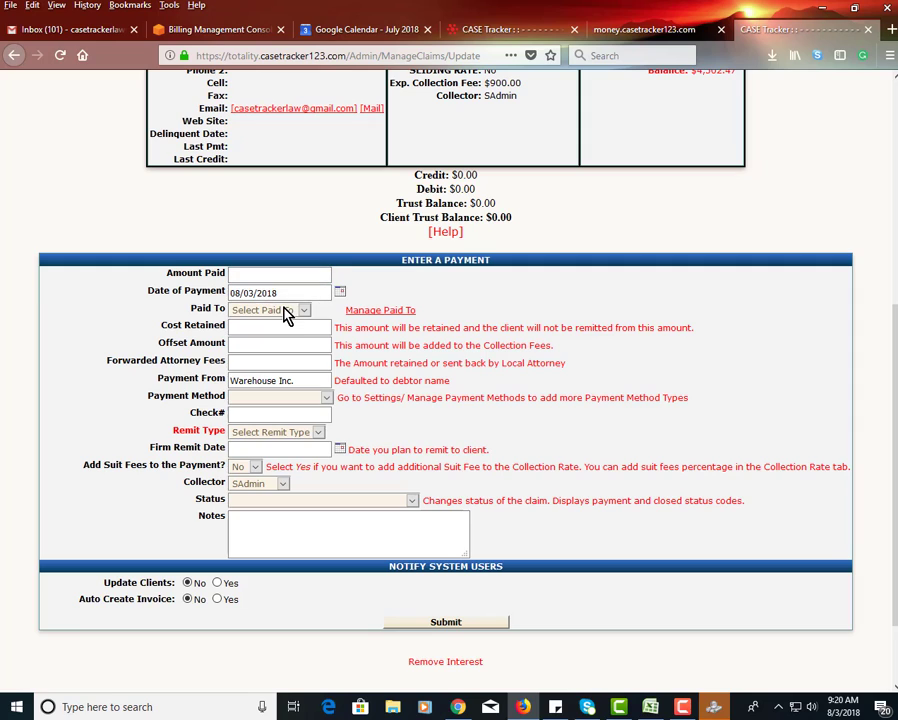
text(200)
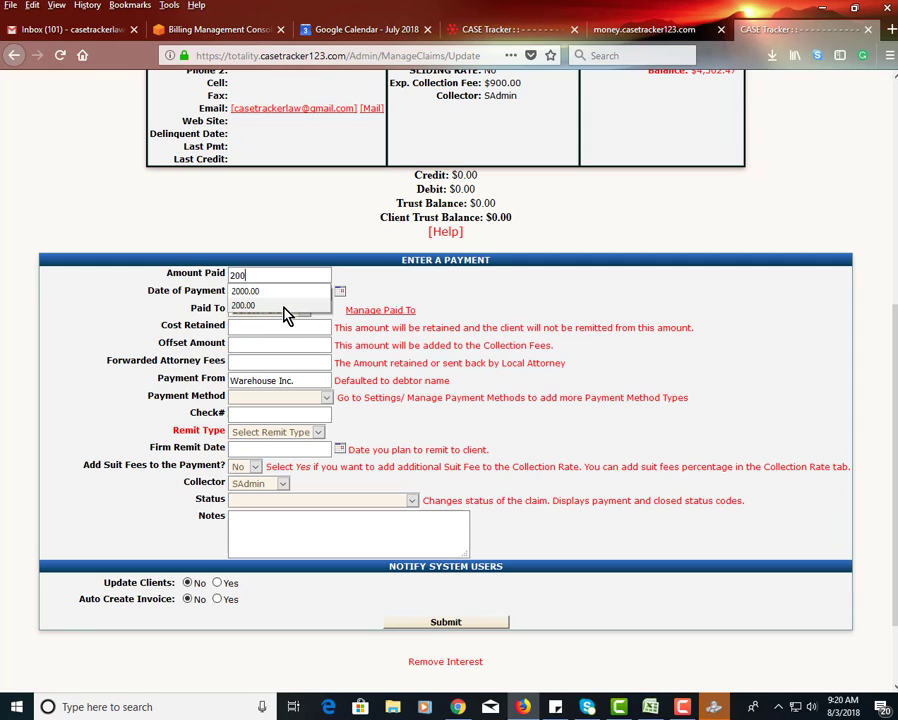
text(.0)
click(178, 312)
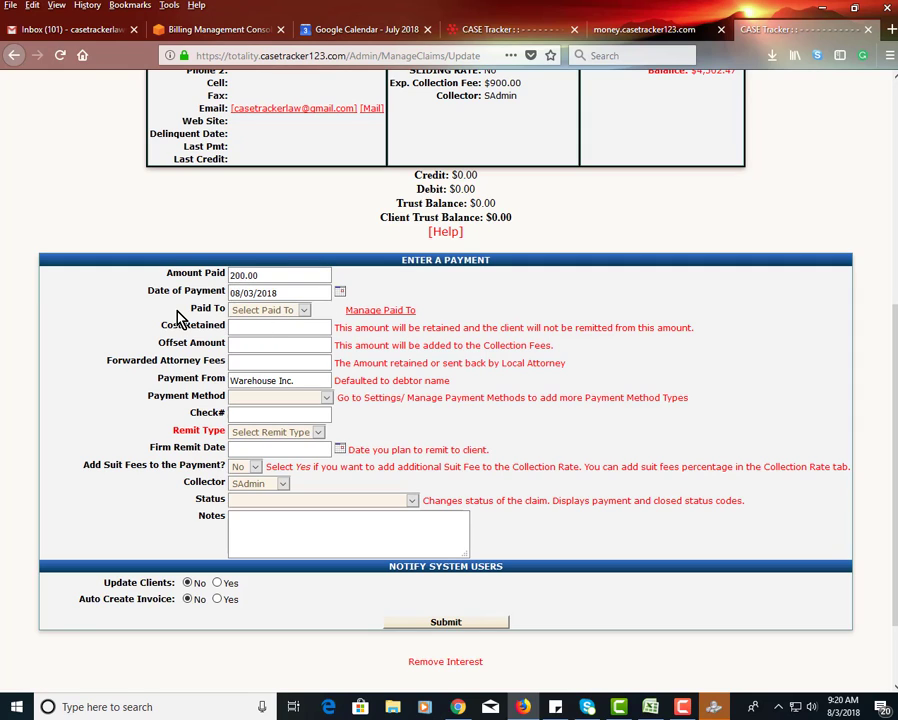
- Set the payment as paid to Agency/Firm, with Regular Check as the payment method and check number 5412
click(249, 316)
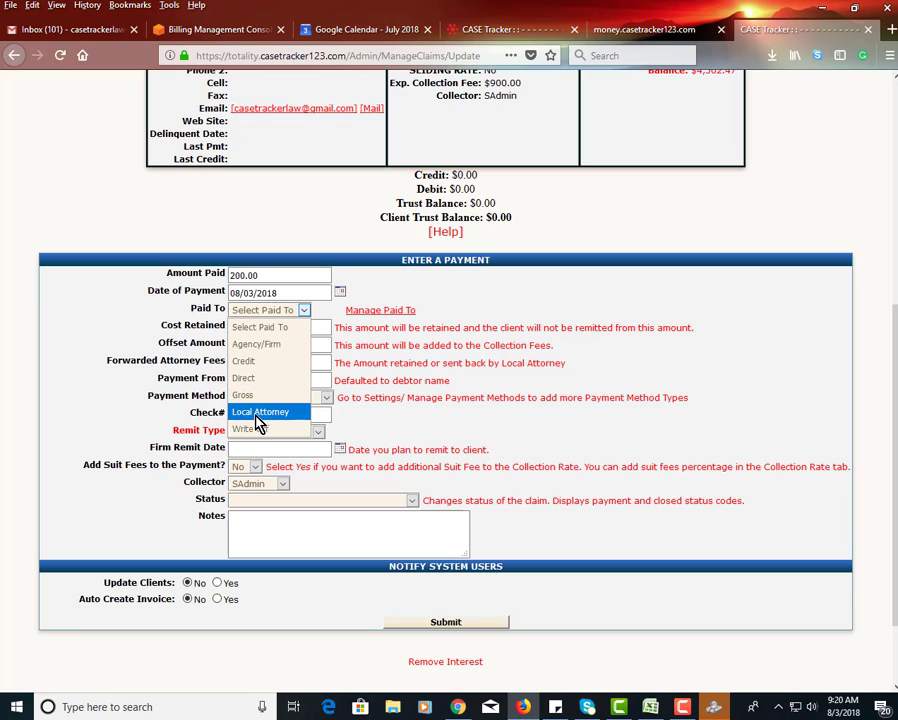
click(256, 344)
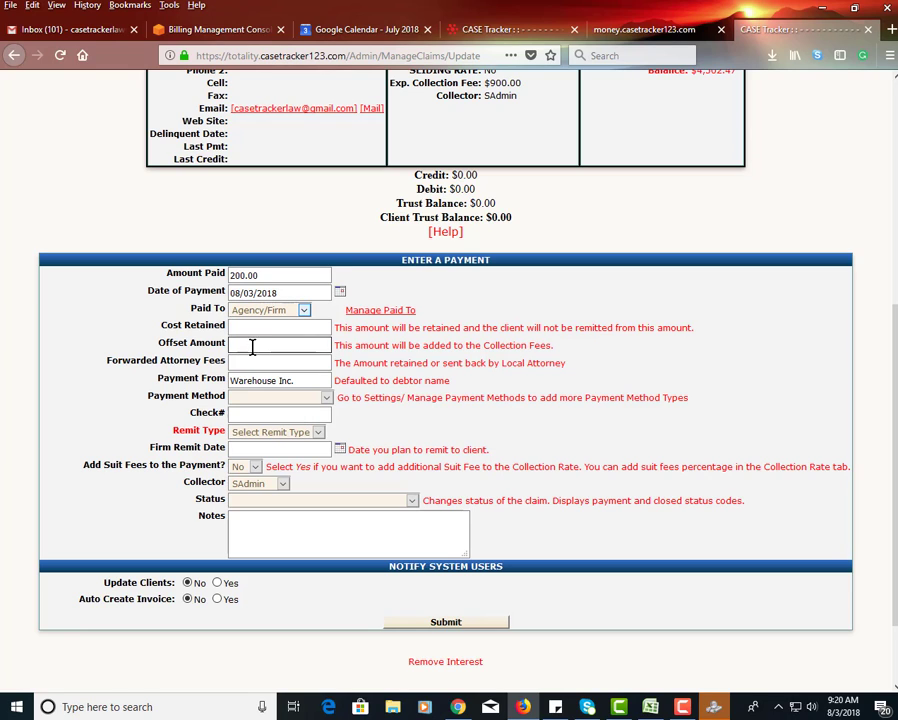
click(242, 381)
click(252, 399)
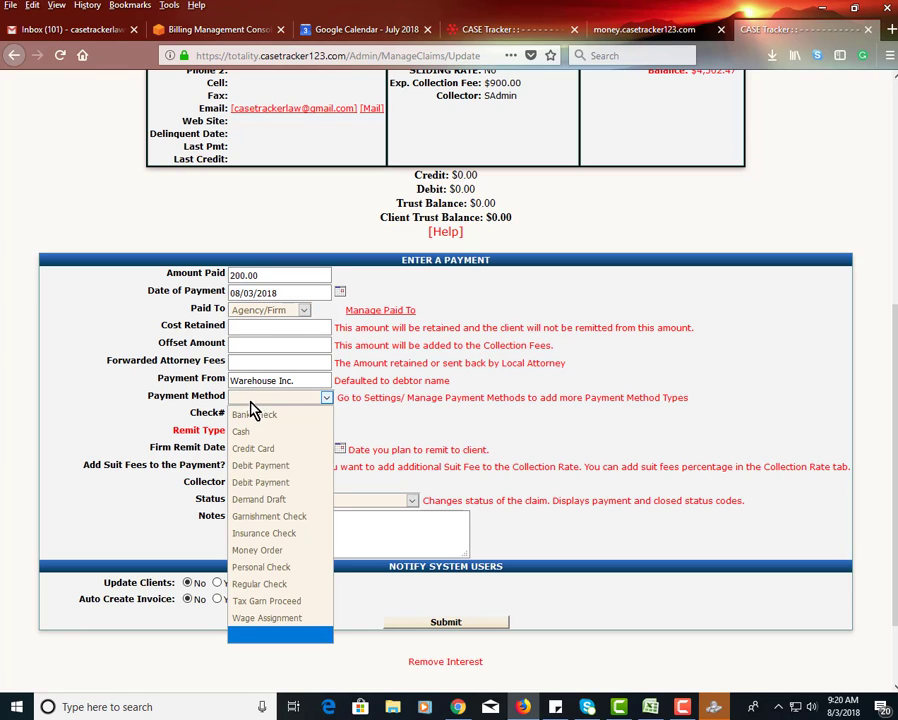
click(290, 586)
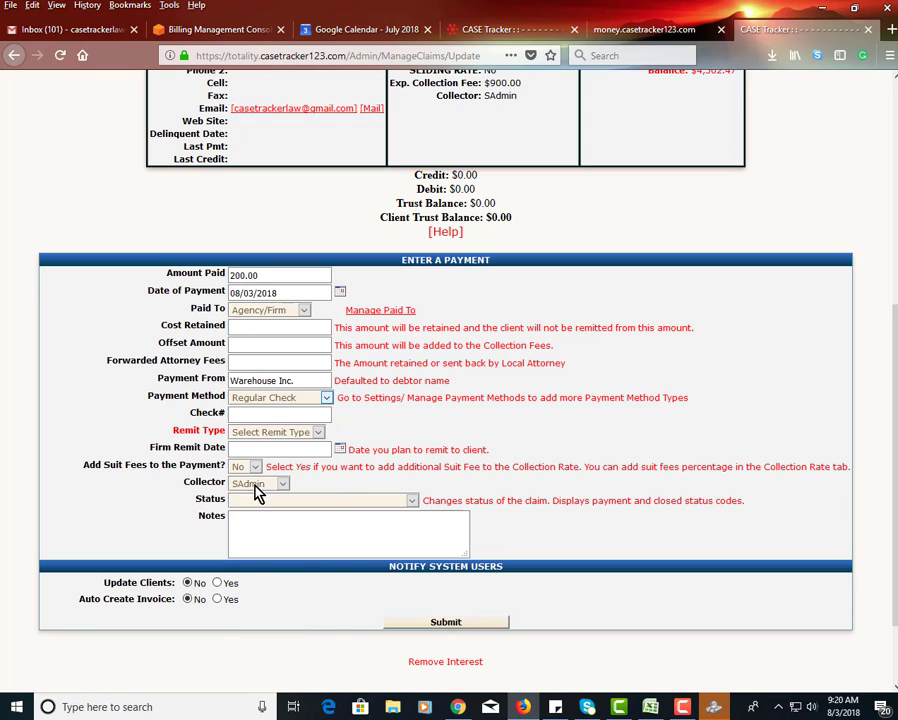
click(244, 413)
text(541)
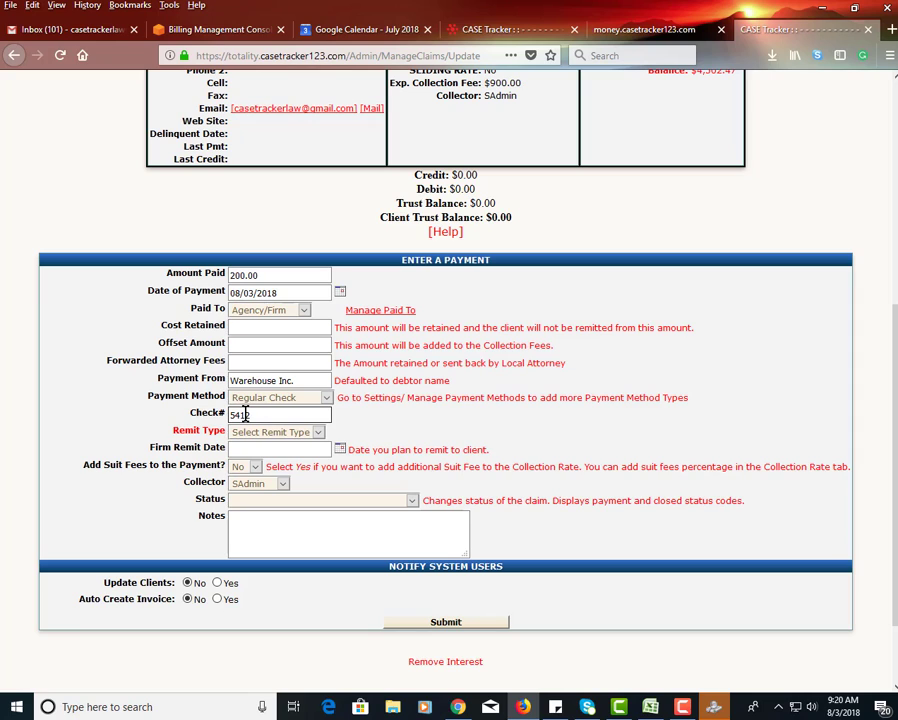
text(2)
- Set the payment's remit type to Net and the firm remit date to 8/3/2018
click(251, 433)
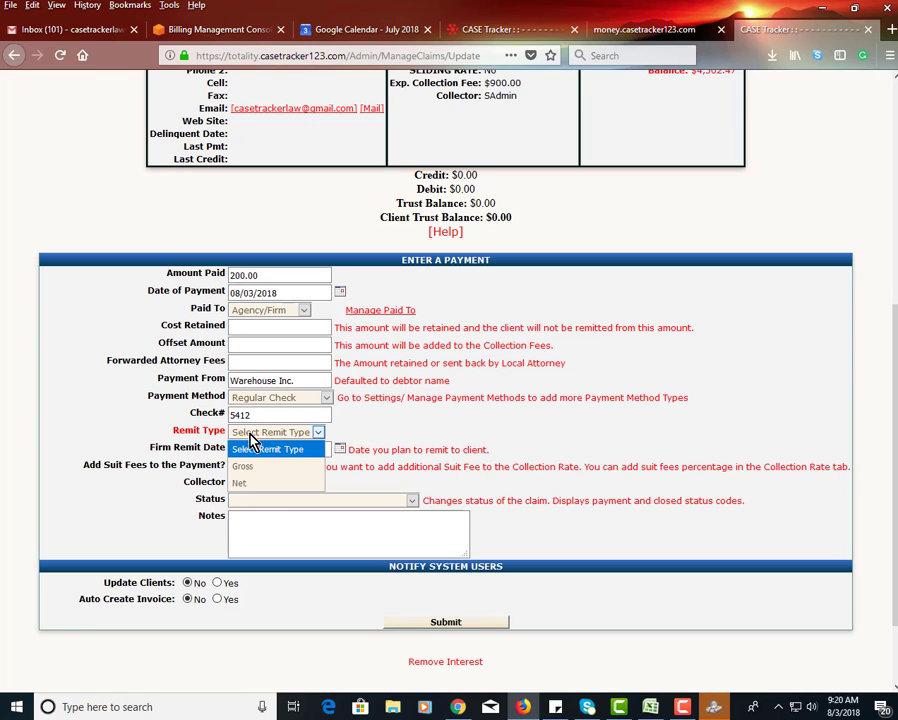
click(247, 486)
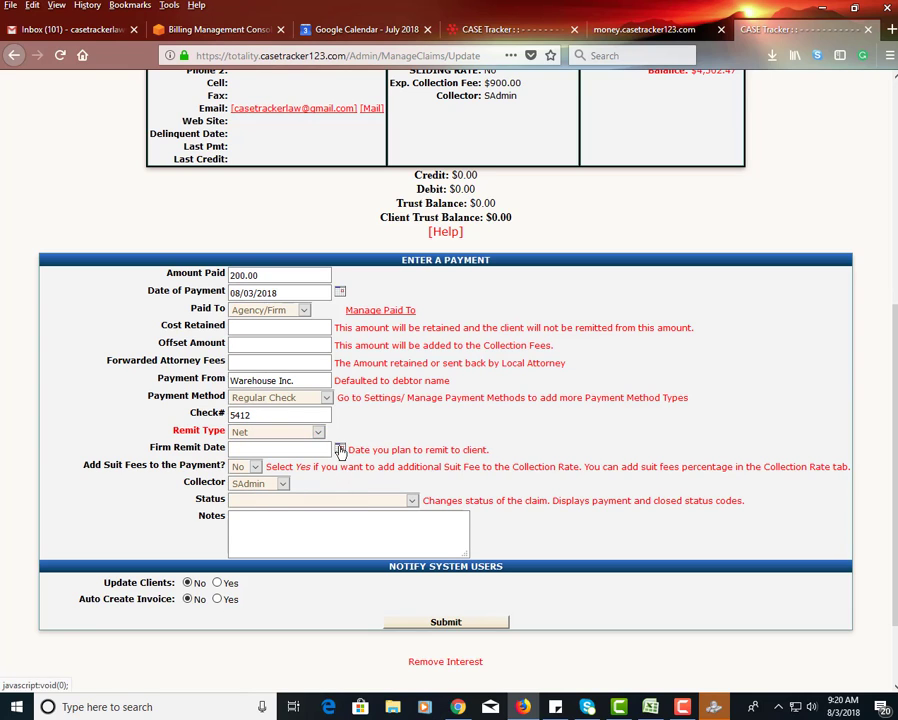
click(338, 450)
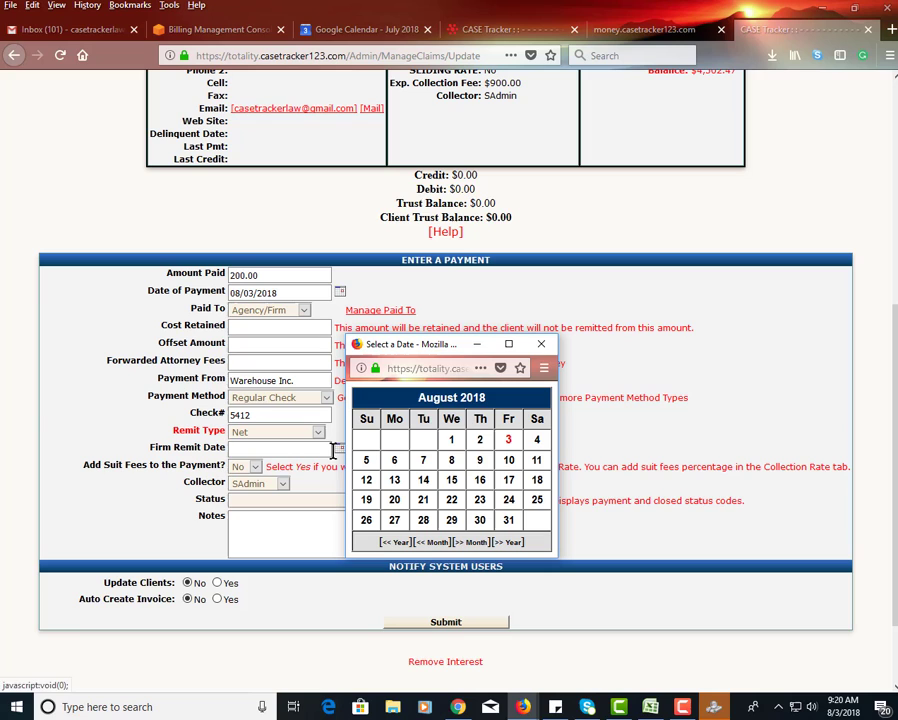
click(509, 445)
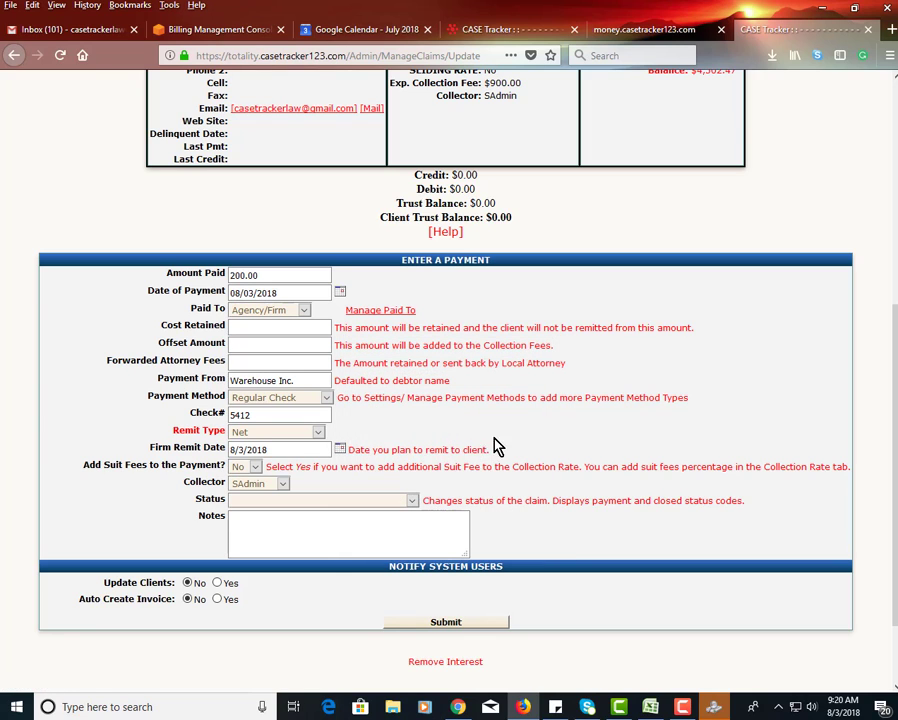
- Set the claim status to payment in the payment form and submit the payment
scroll(298, 456, down, 2)
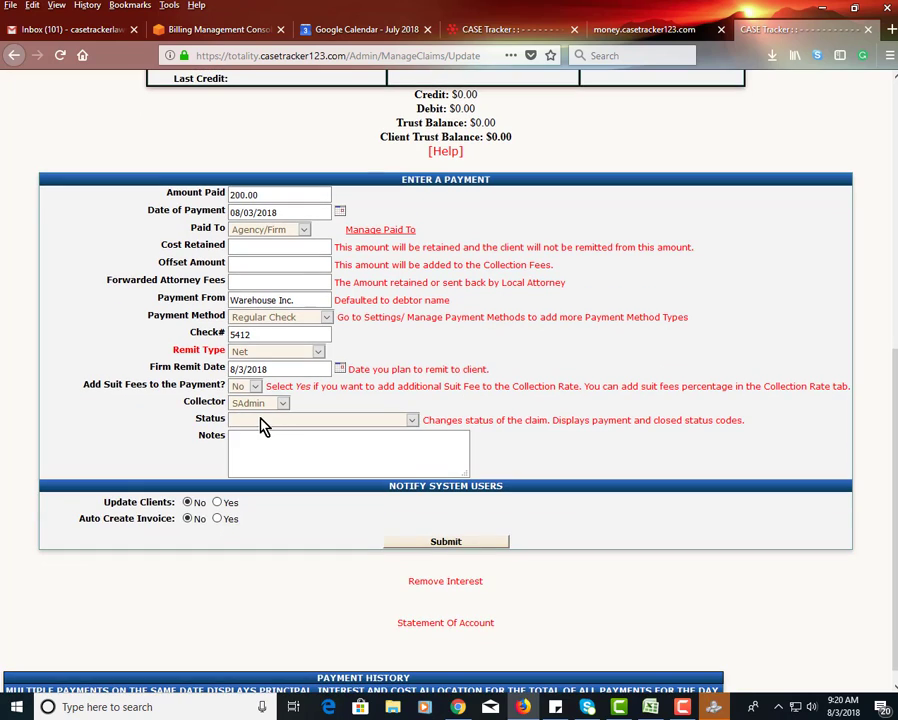
click(260, 424)
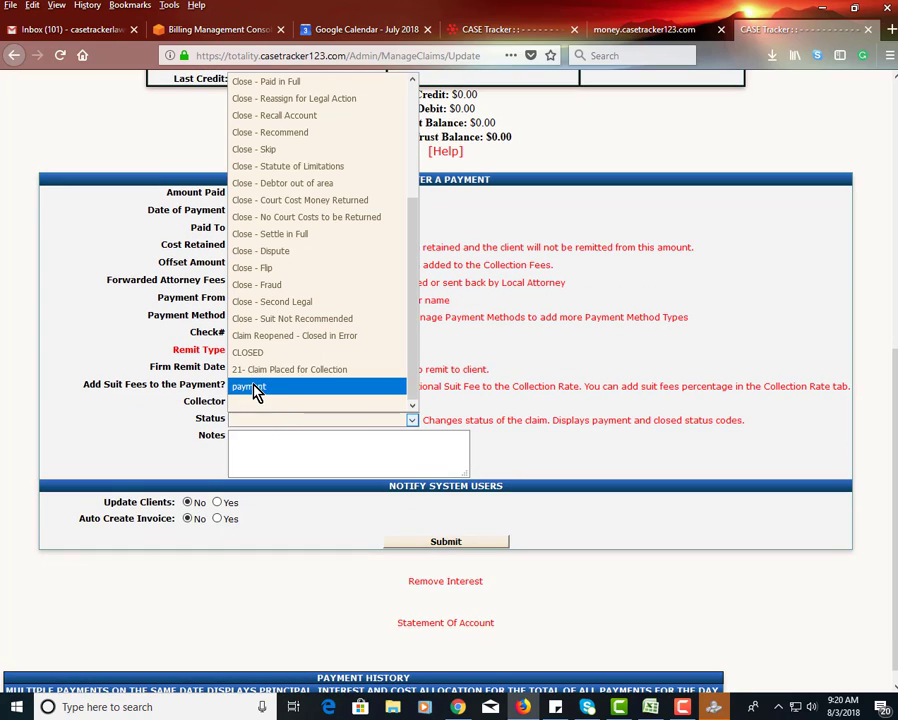
click(257, 390)
scroll(310, 330, up, 10)
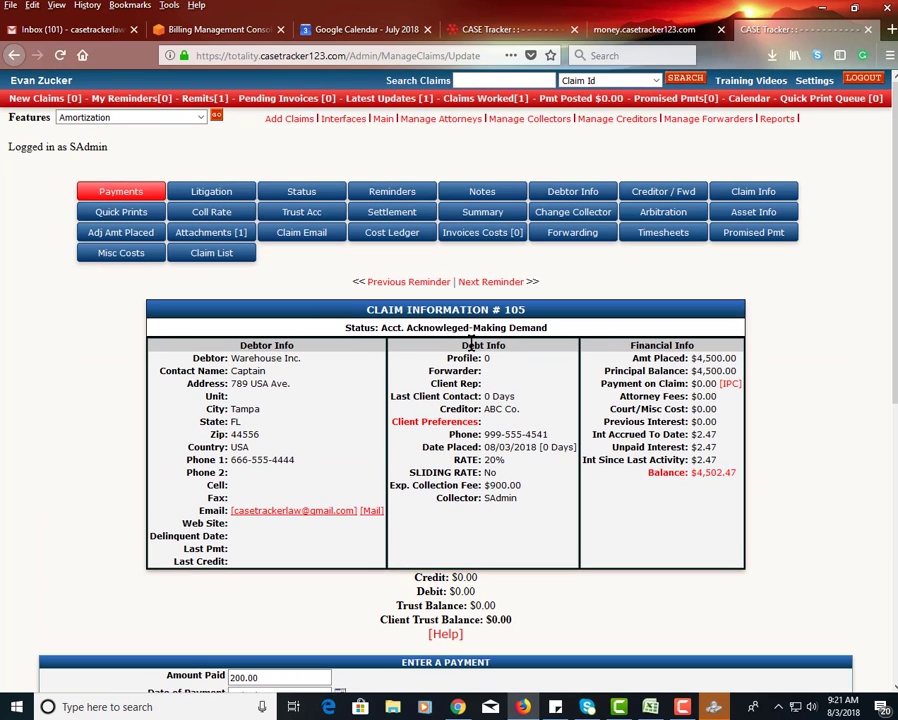
drag(501, 328, 437, 341)
scroll(437, 341, down, 7)
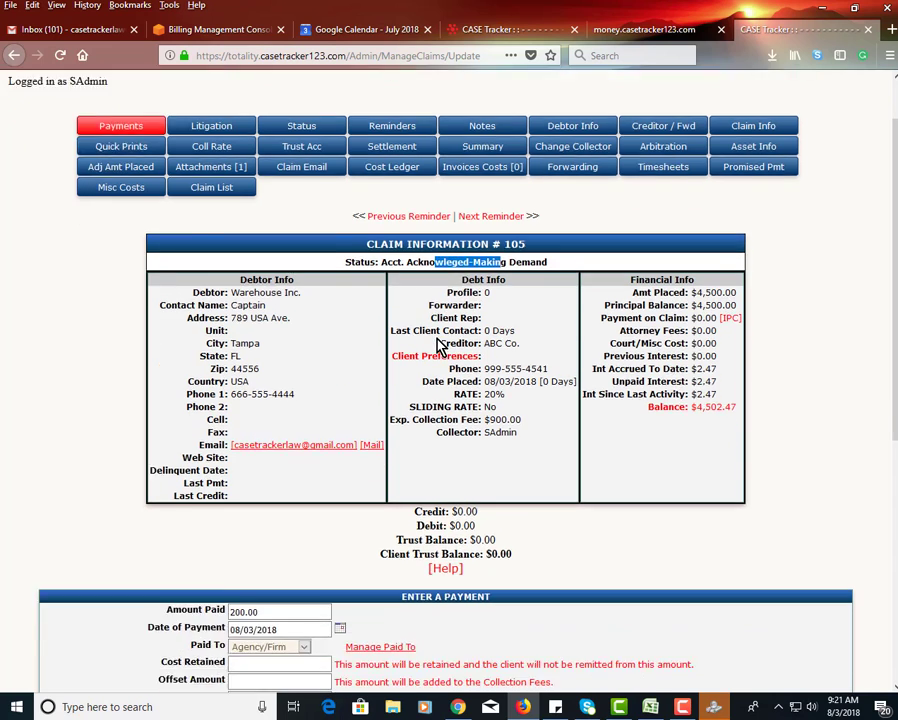
drag(211, 505, 207, 510)
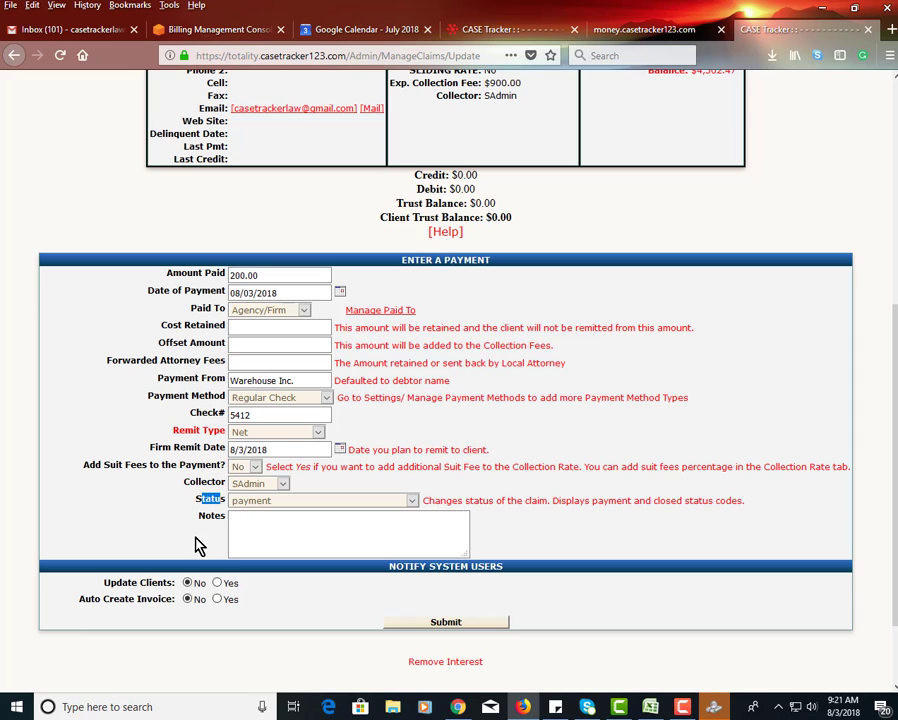
click(235, 532)
scroll(235, 532, down, 2)
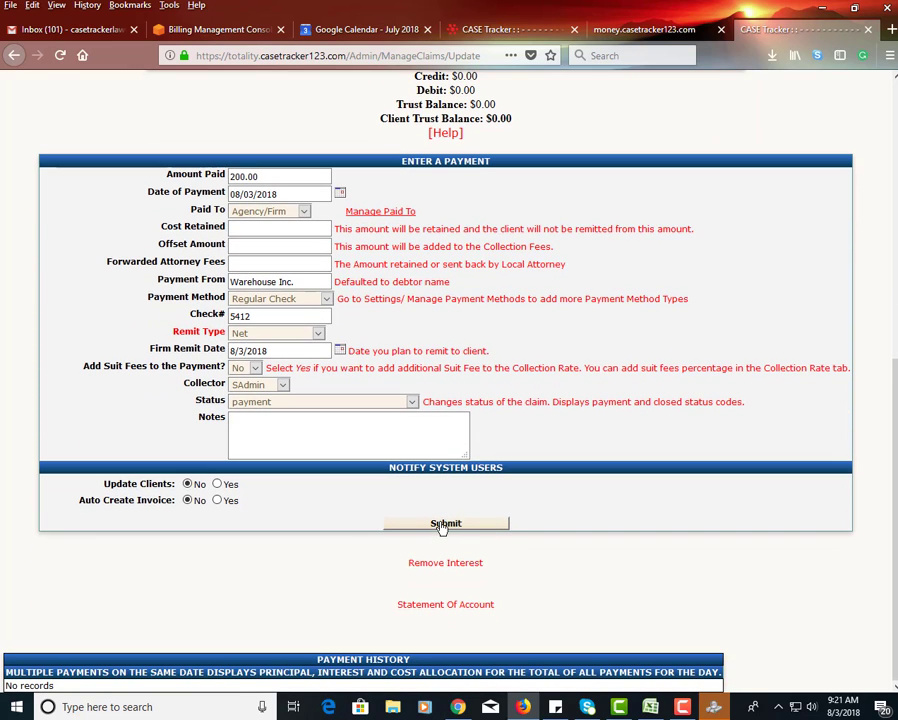
click(444, 525)
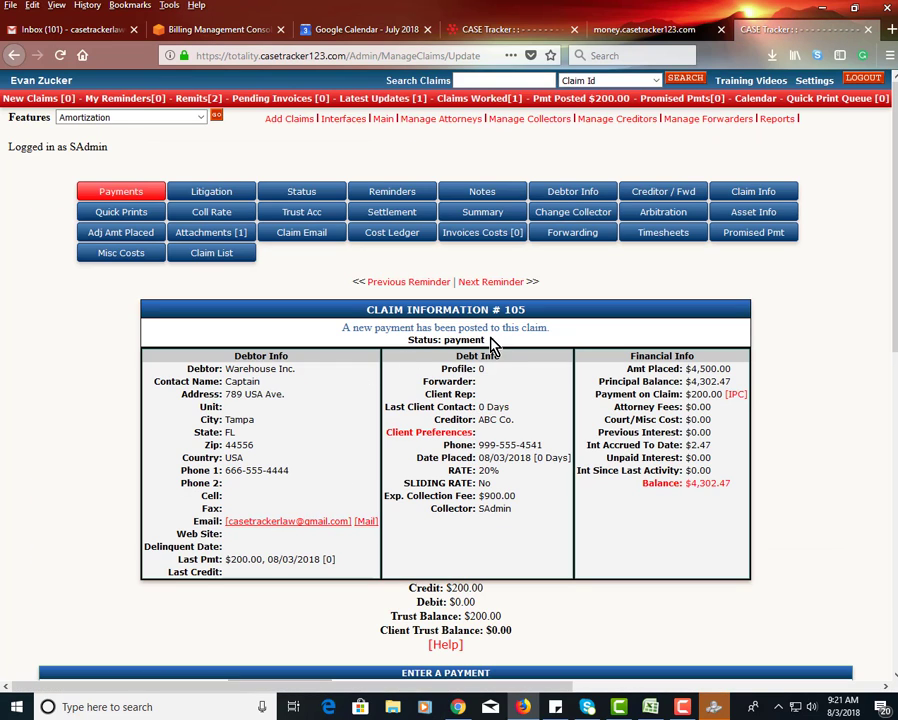
- Review the claim's updated status and payment history, and select the newly posted payment's row
drag(490, 340, 424, 338)
scroll(368, 426, down, 7)
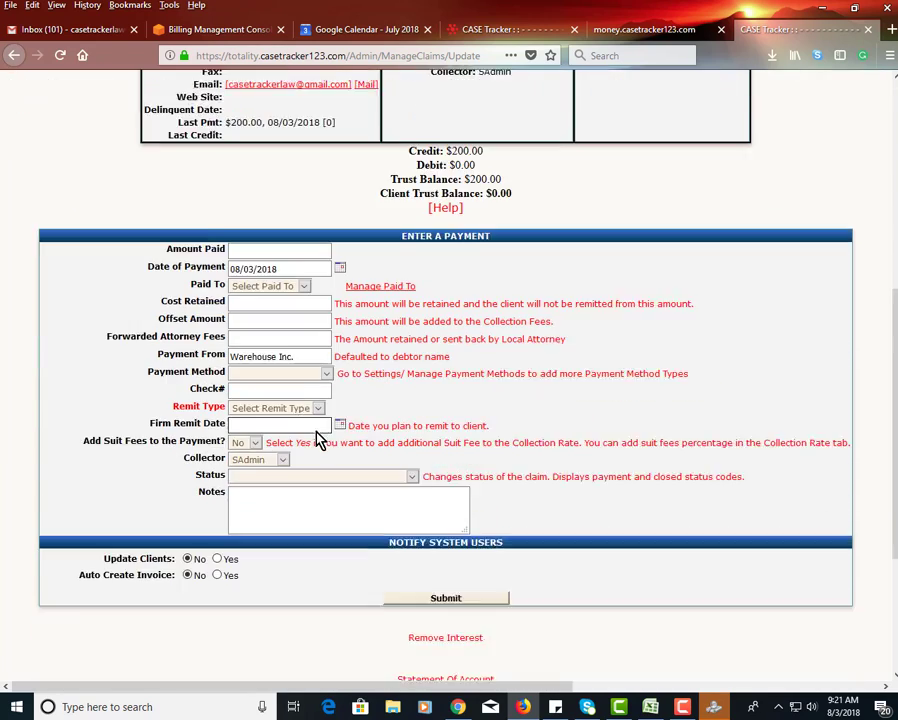
scroll(220, 512, down, 2)
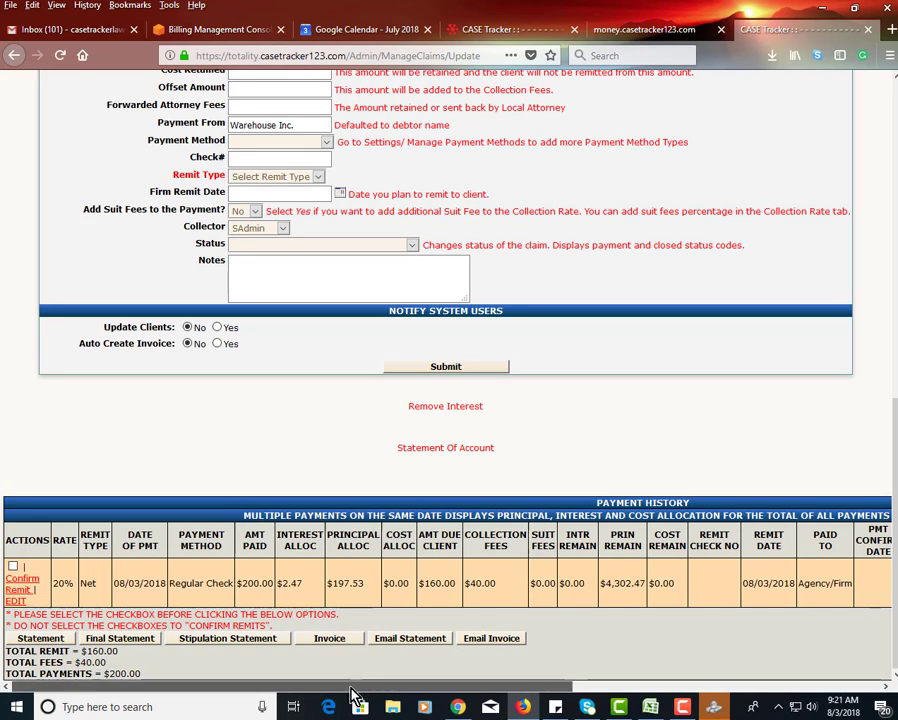
drag(351, 689, 260, 676)
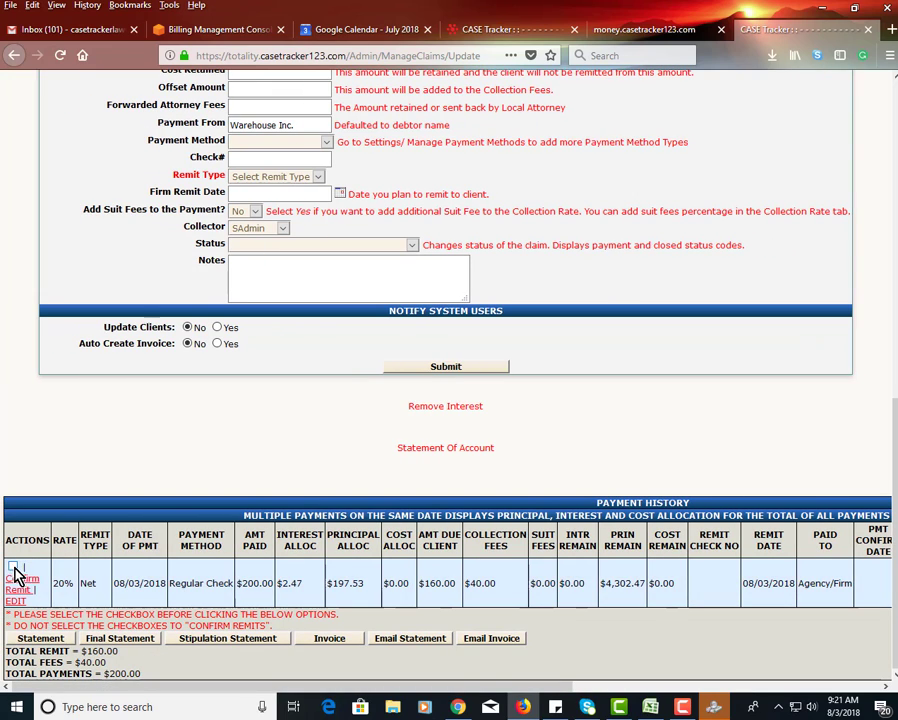
click(12, 566)
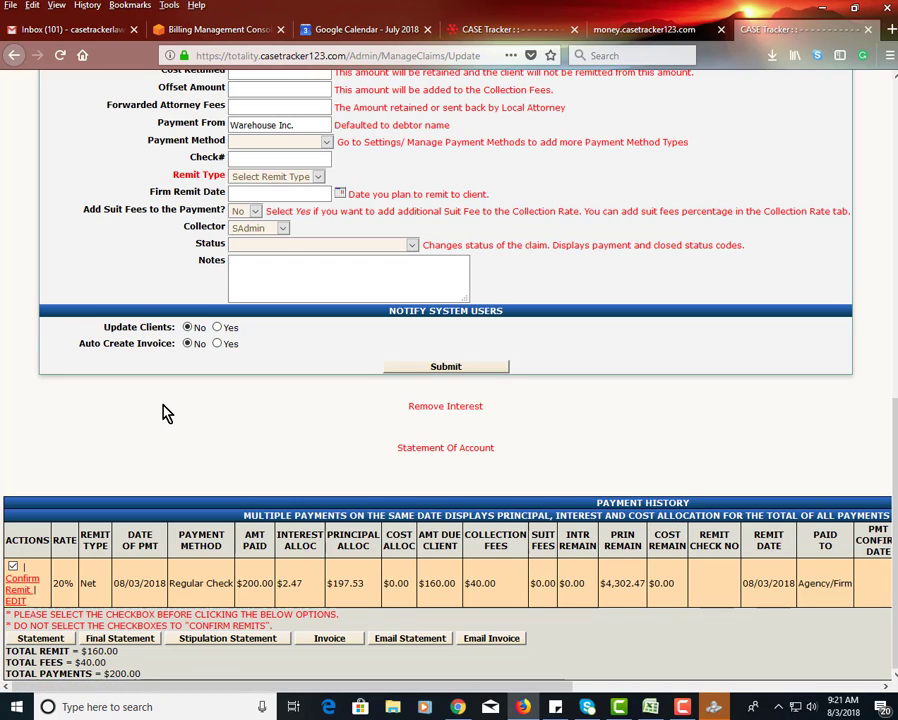
- Open the claim's litigation record and examine its litigation, suit and judgment fields
scroll(166, 413, up, 10)
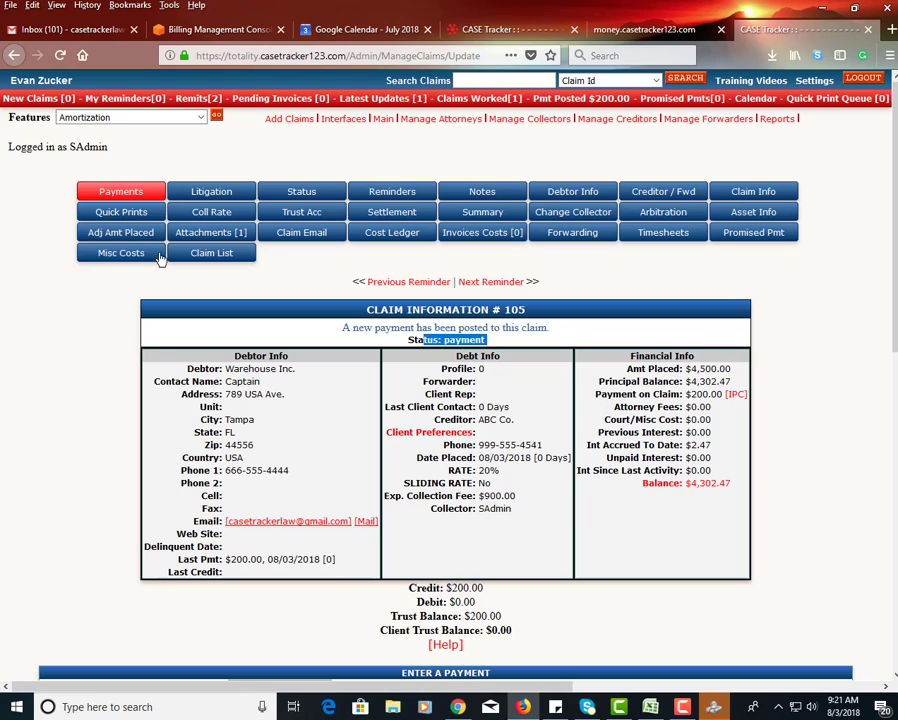
click(199, 195)
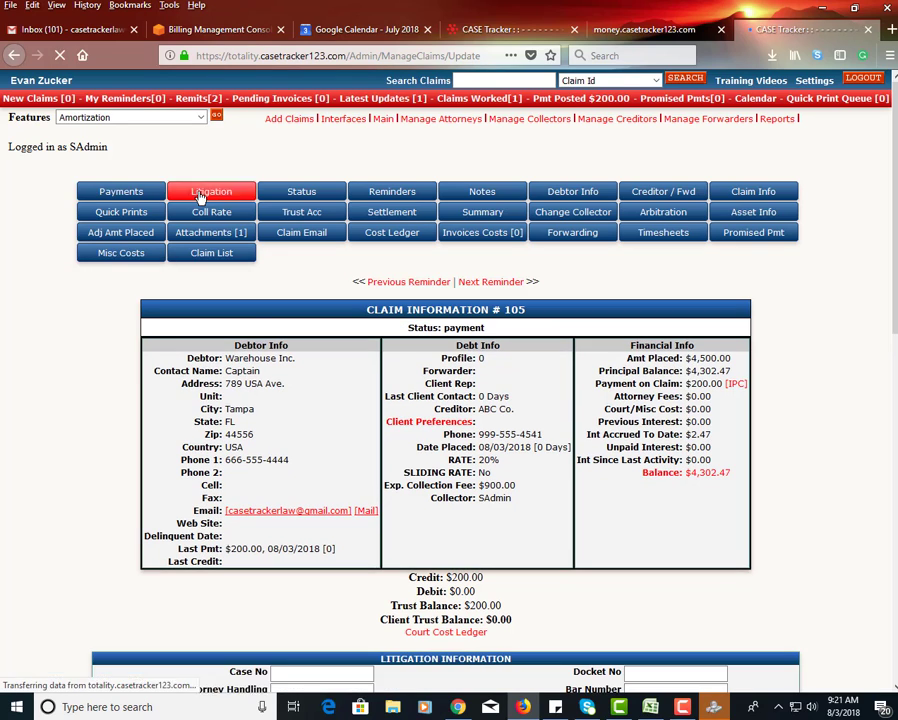
scroll(360, 402, down, 5)
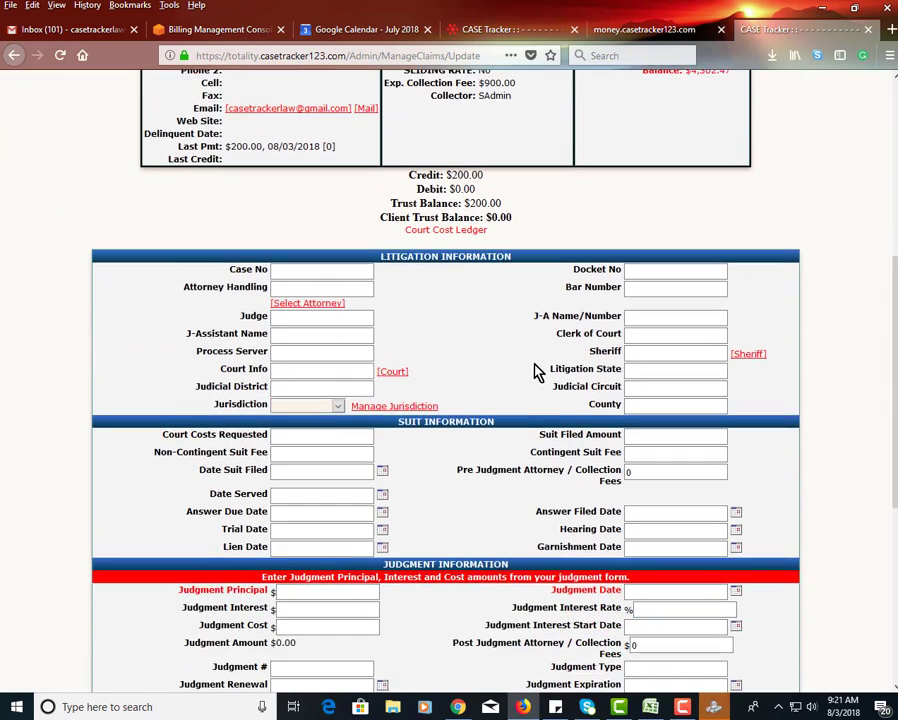
scroll(530, 362, down, 3)
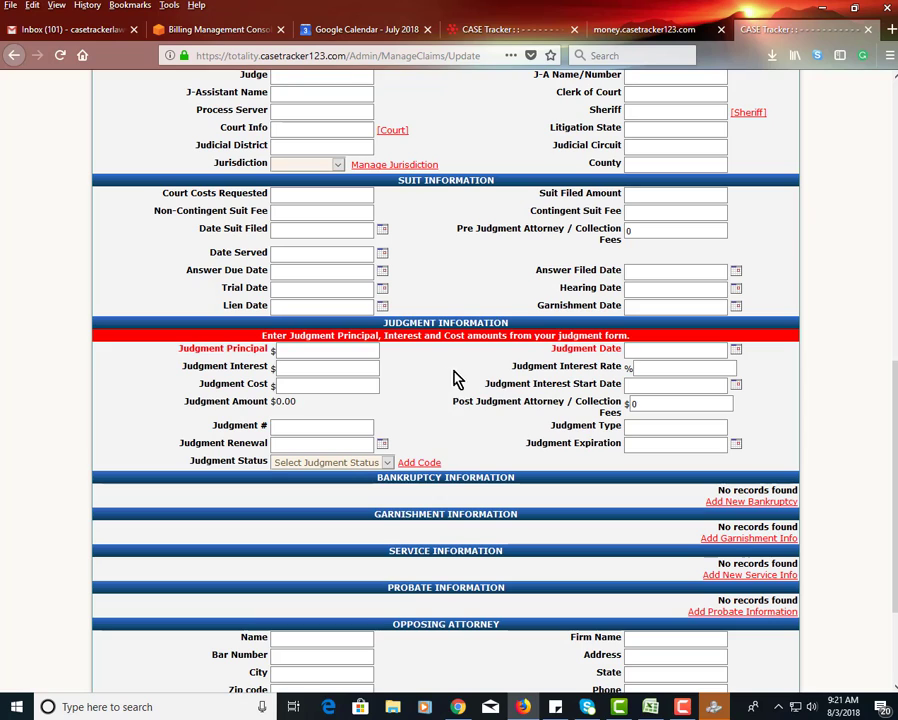
click(334, 350)
click(277, 370)
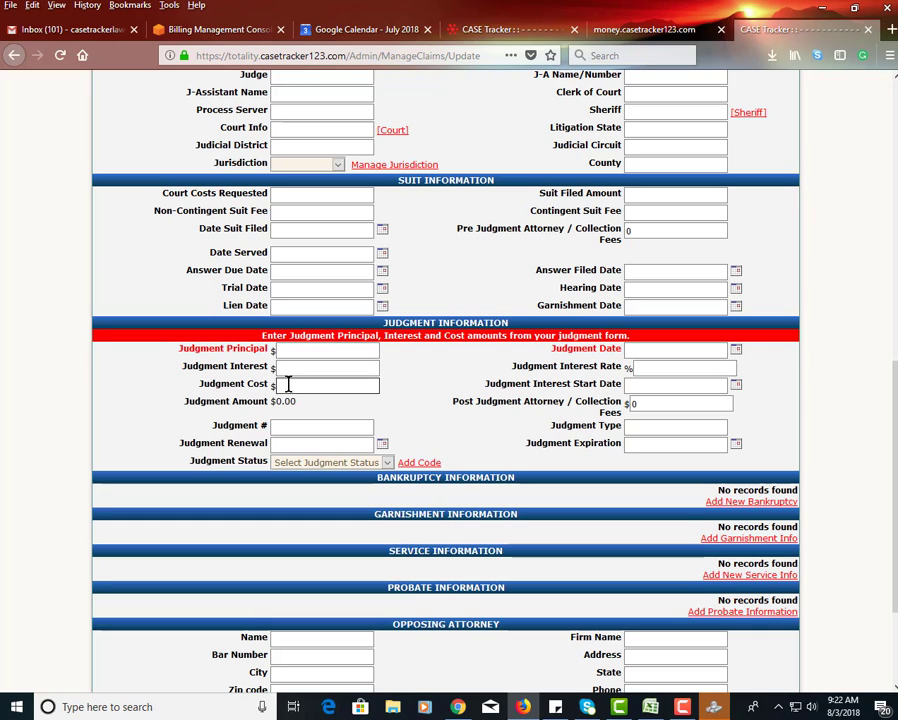
drag(281, 405, 271, 404)
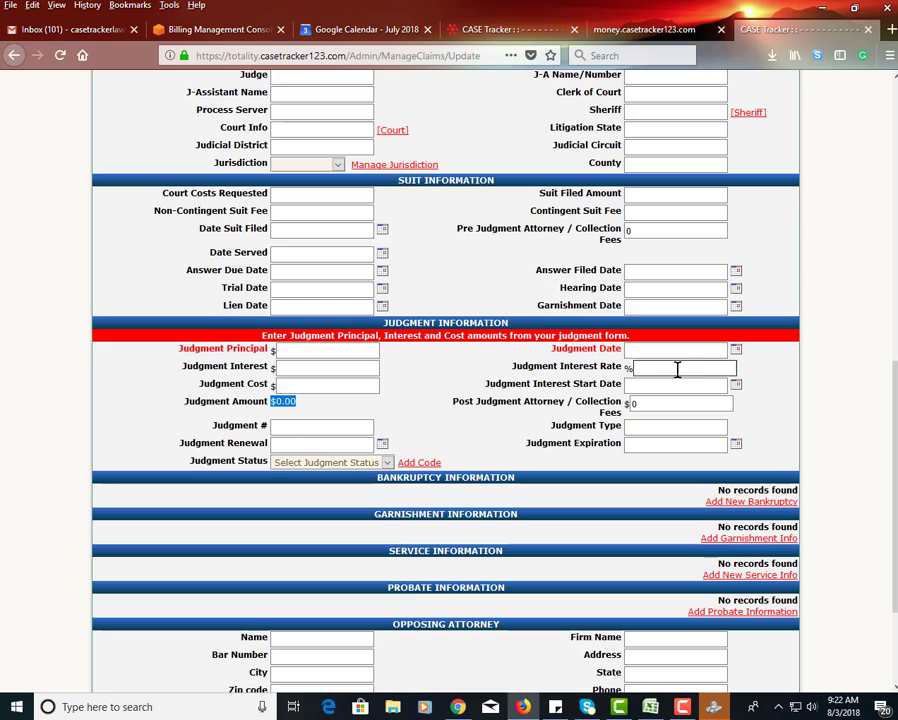
scroll(855, 312, up, 1)
scroll(855, 312, up, 10)
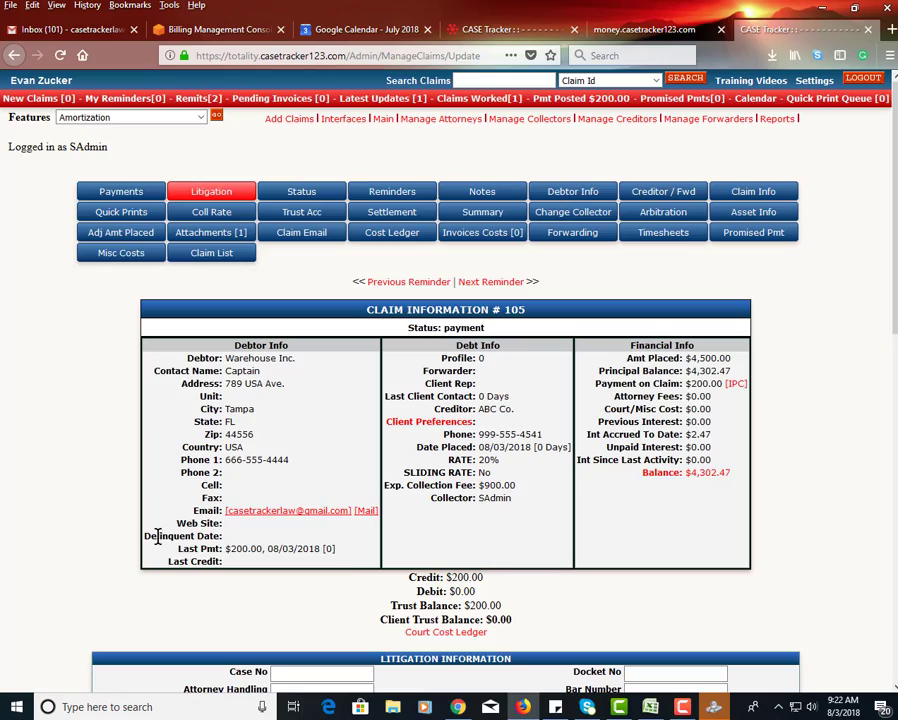
scroll(124, 500, down, 10)
scroll(622, 466, up, 2)
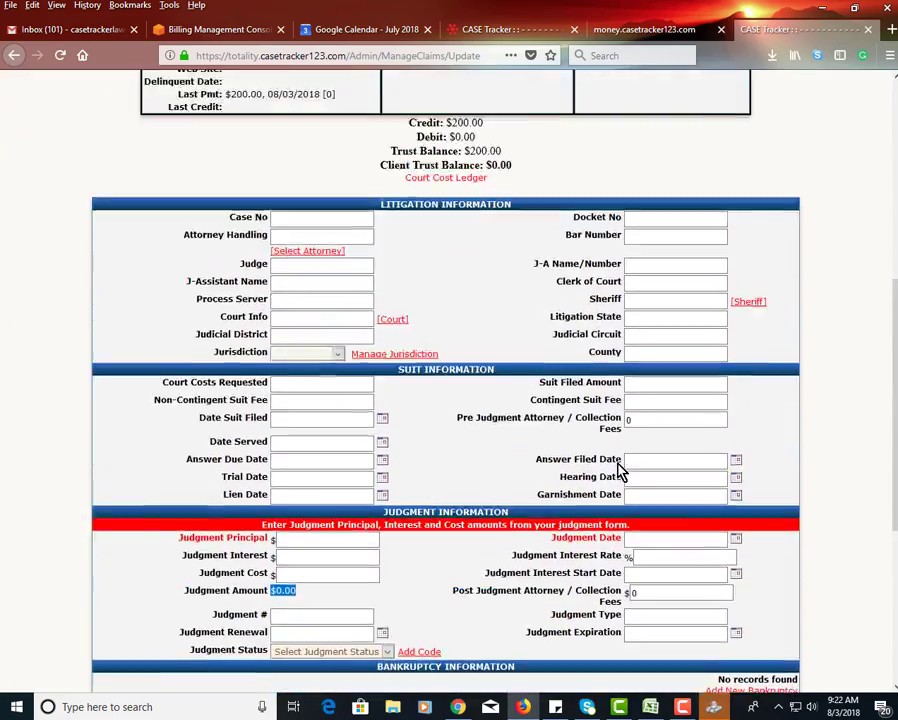
scroll(618, 470, up, 5)
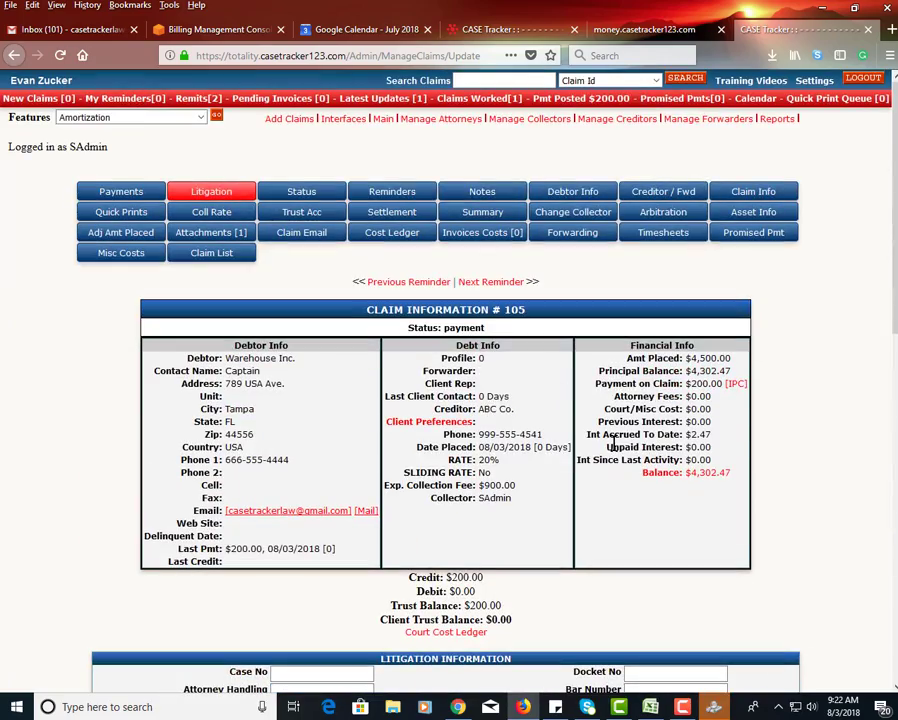
- Open the claim's notes and post the note "fhfhfd" with the access level All
click(495, 191)
scroll(505, 437, down, 5)
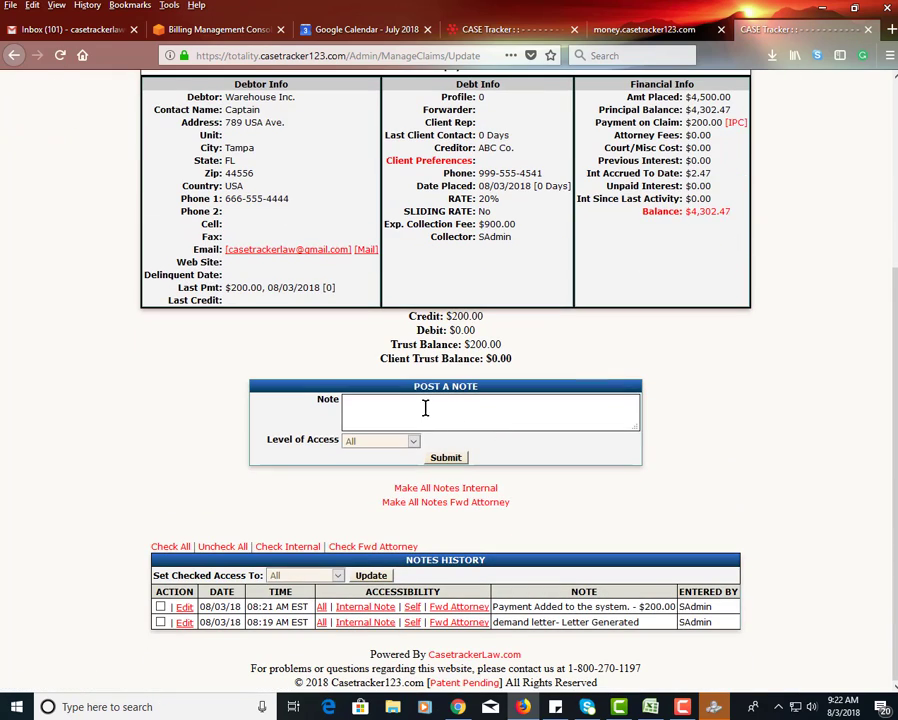
click(493, 412)
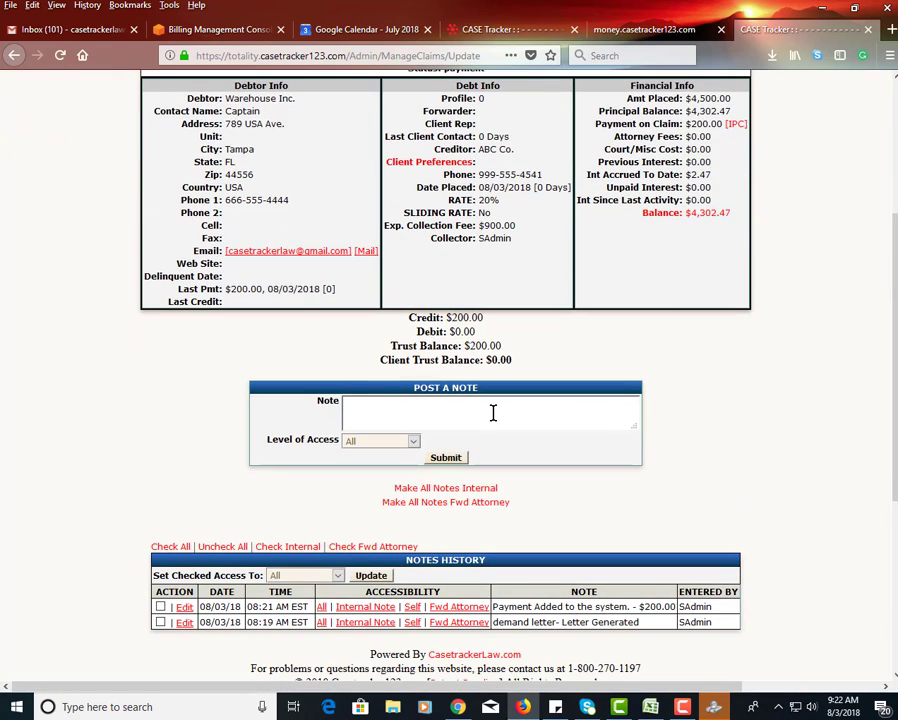
text(fhfhfd)
click(446, 458)
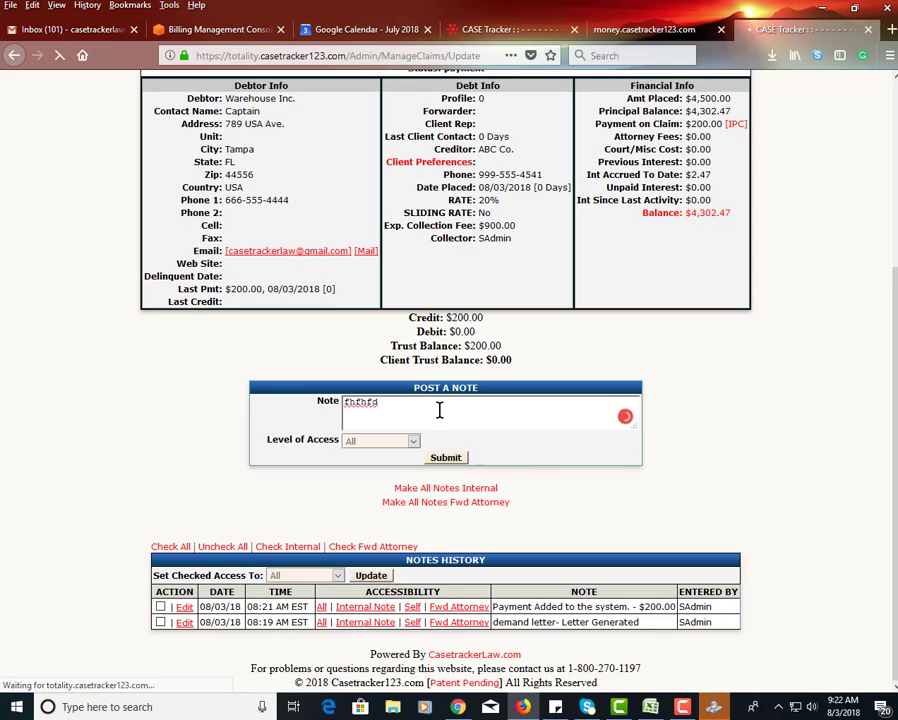
- Reload the claim's notes and look over the entries in the notes history
click(468, 197)
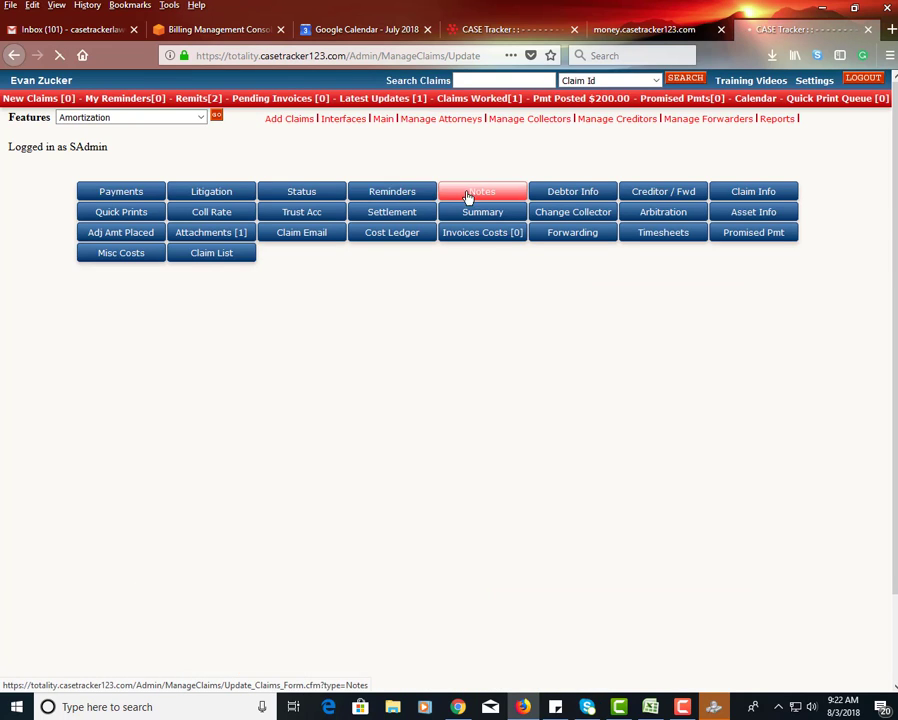
scroll(404, 205, down, 5)
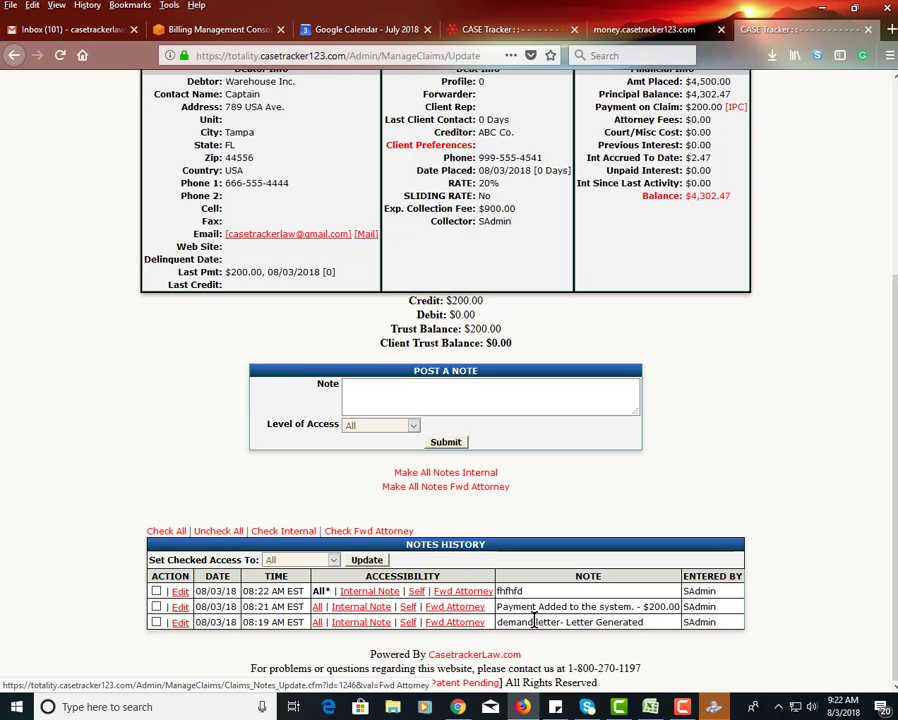
drag(601, 622, 518, 585)
double_click(518, 588)
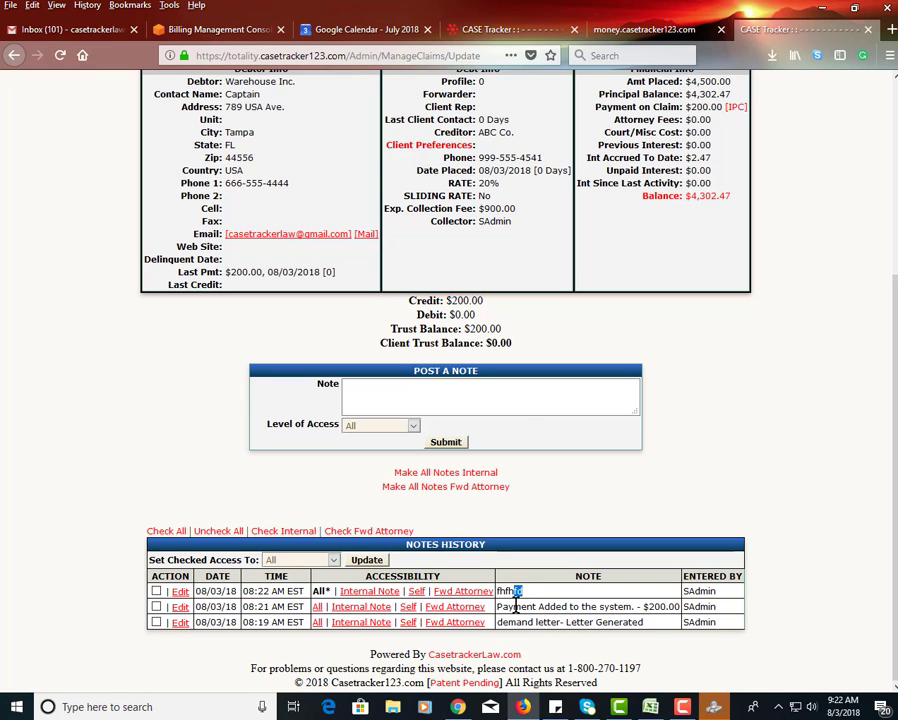
scroll(520, 406, up, 5)
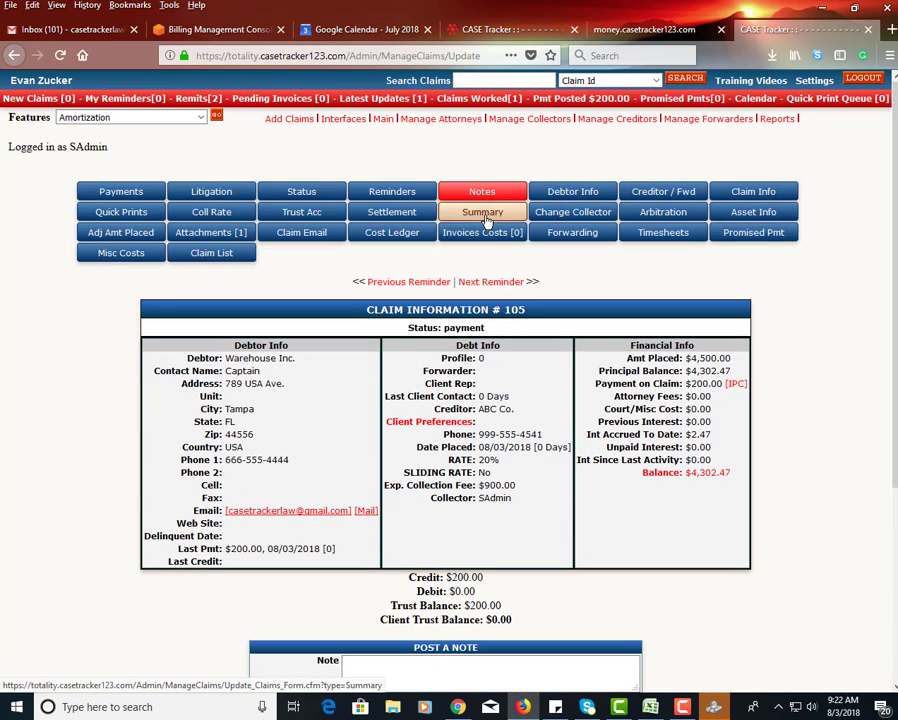
- Open the claim's summary and review its attachment, status, note, payment and reminder entries
click(482, 212)
scroll(500, 350, down, 3)
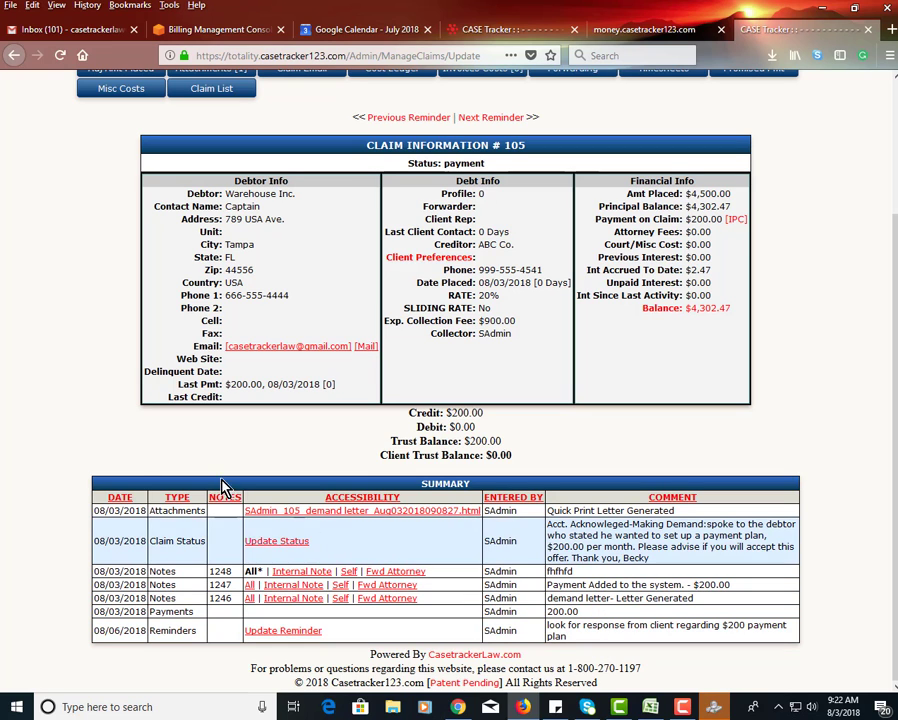
scroll(208, 381, up, 3)
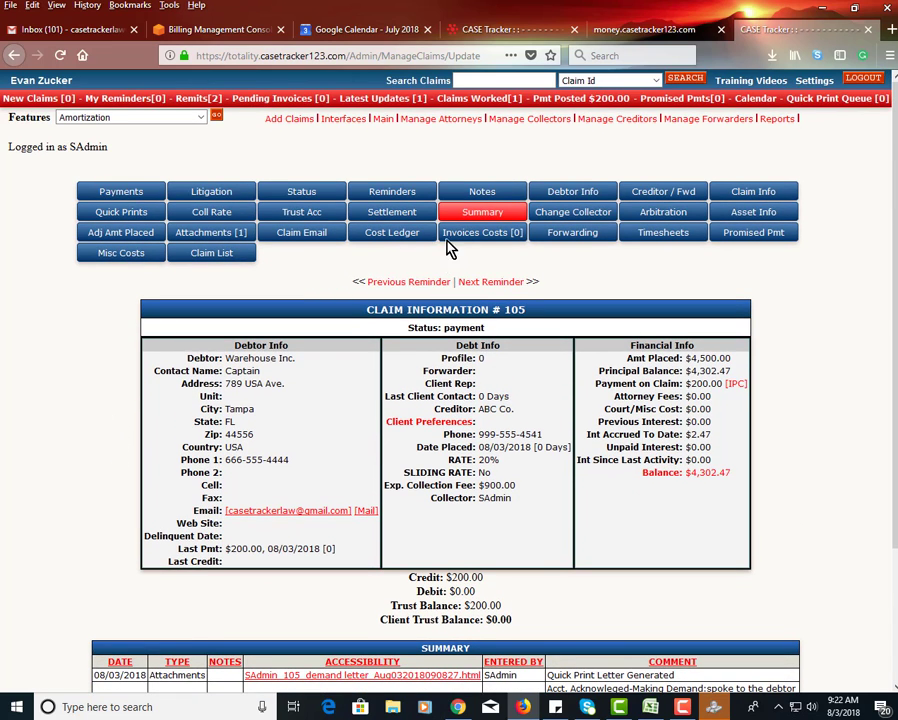
scroll(150, 524, down, 3)
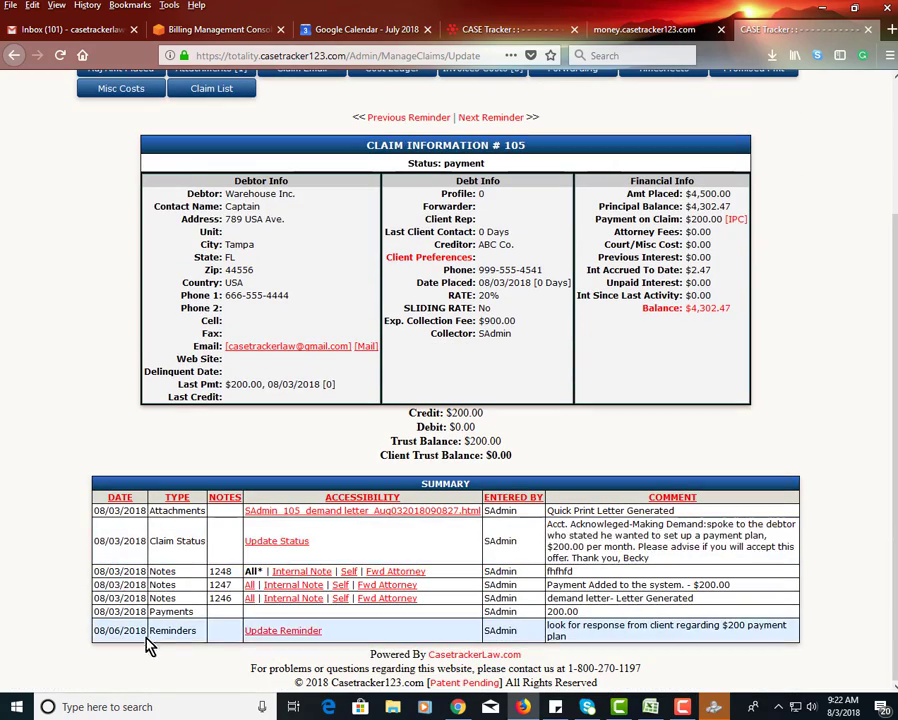
scroll(576, 442, up, 1)
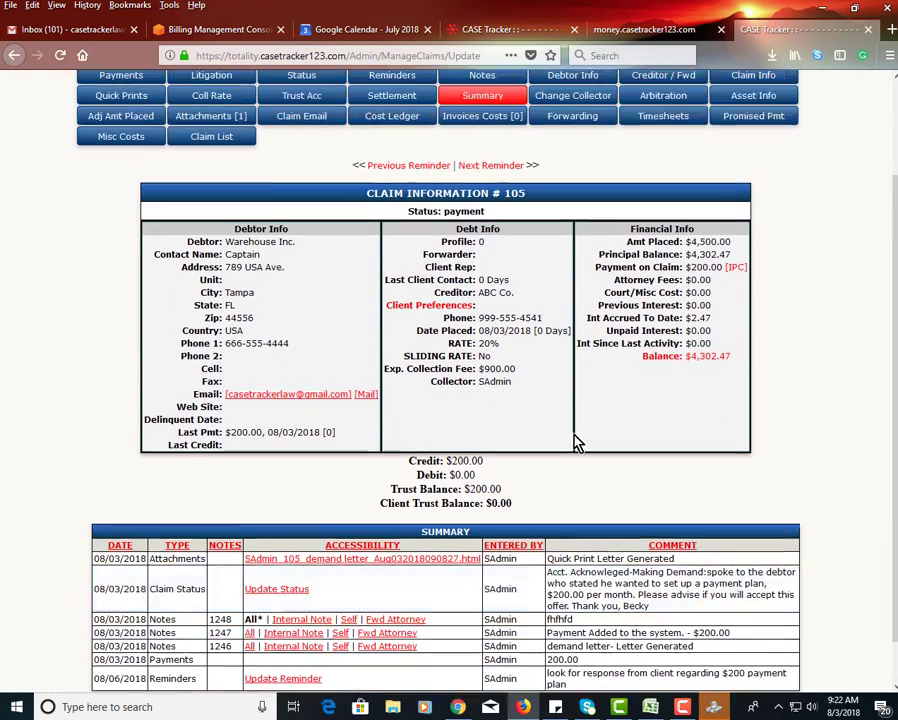
scroll(576, 442, up, 2)
- Return to the claim's notes and examine the note posting form and the notes history with its access options
click(509, 198)
scroll(535, 515, down, 2)
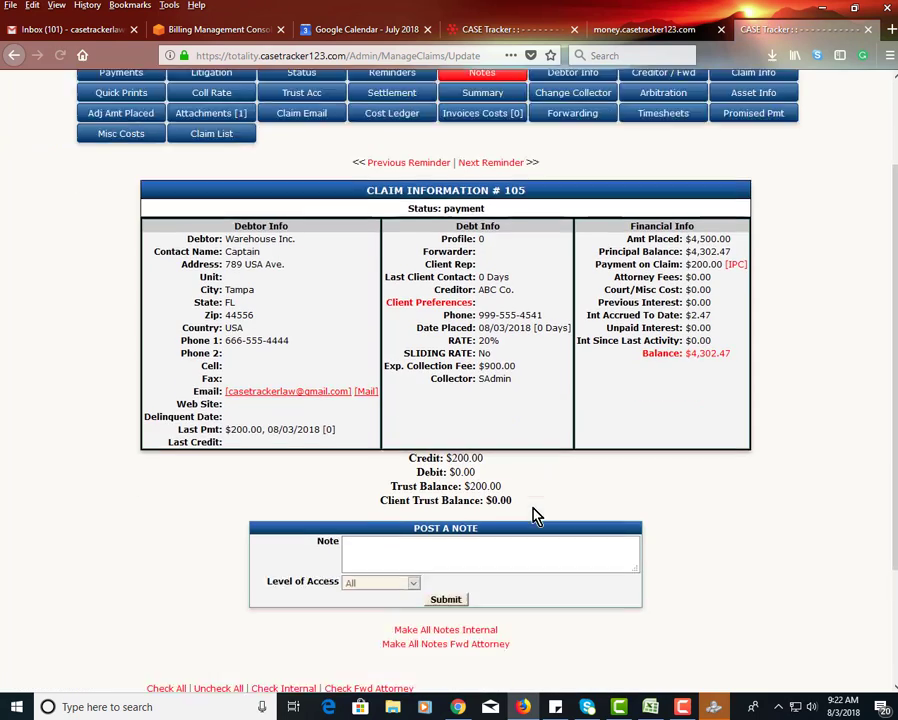
scroll(535, 515, down, 3)
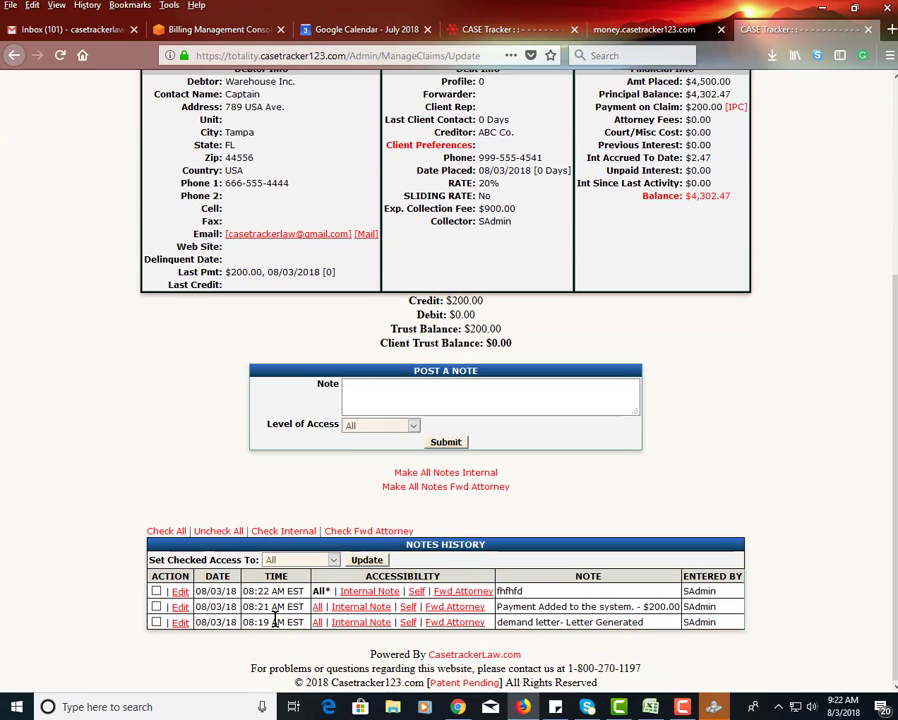
scroll(550, 380, up, 5)
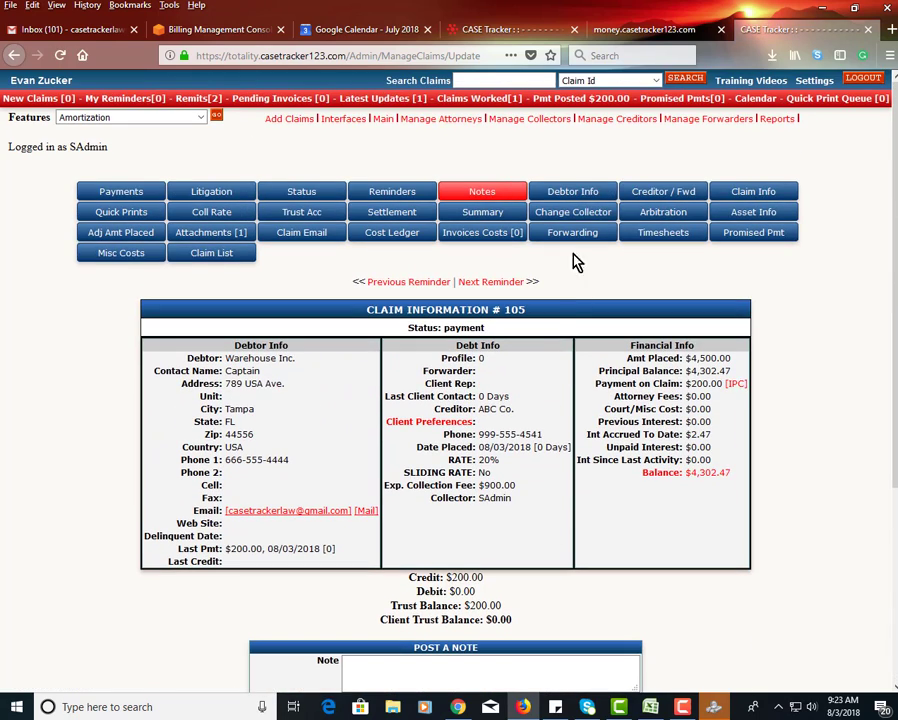
- Open the debtor information and look through the contact fields and the co-debtor, employer, asset and bank sections
click(575, 192)
scroll(700, 465, down, 6)
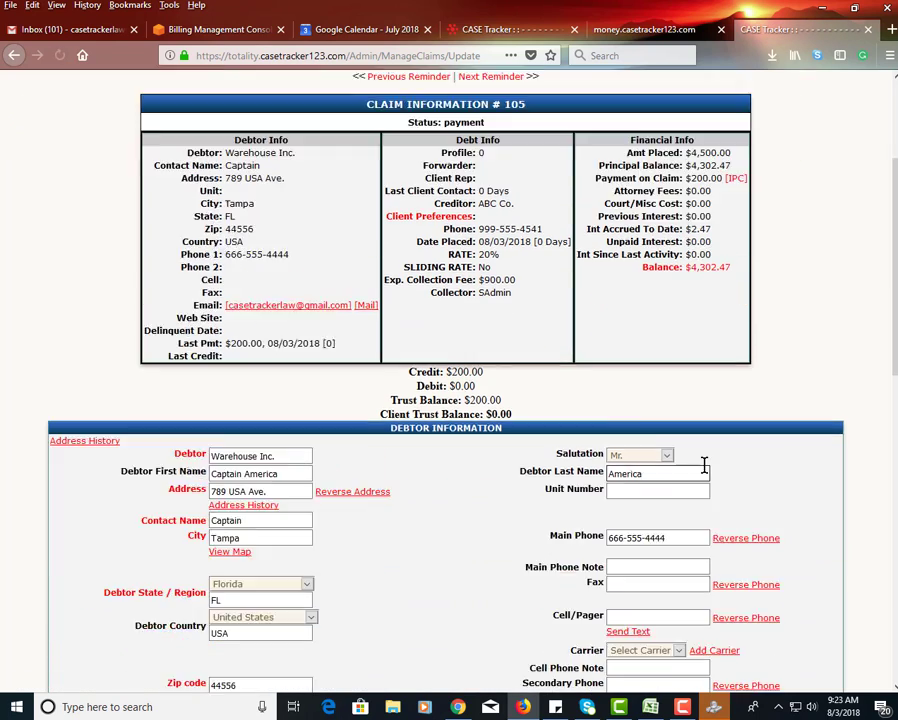
scroll(480, 350, down, 3)
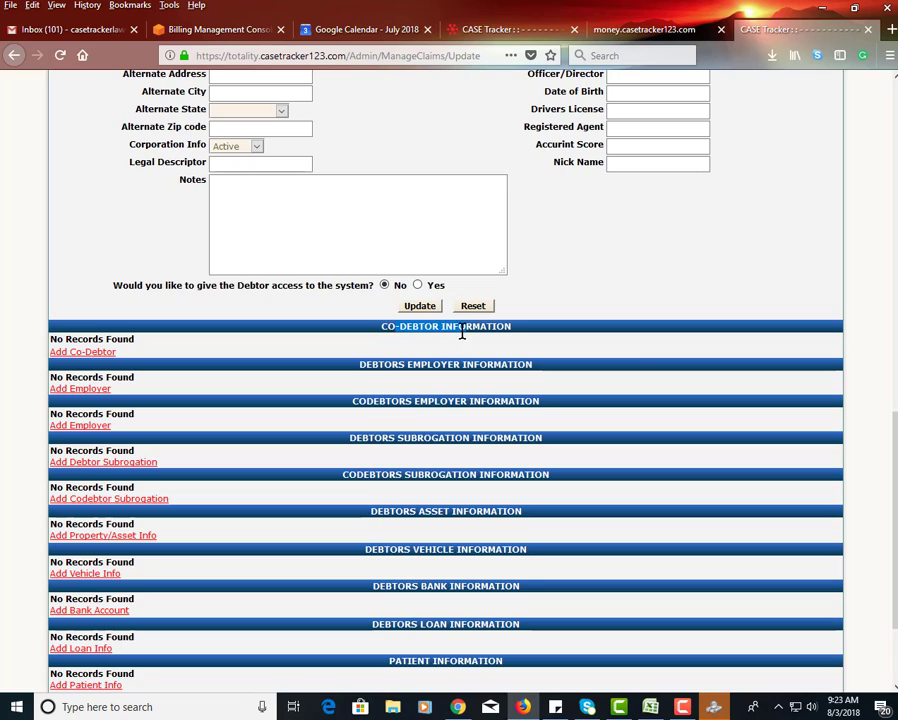
scroll(550, 345, up, 1)
scroll(644, 357, up, 8)
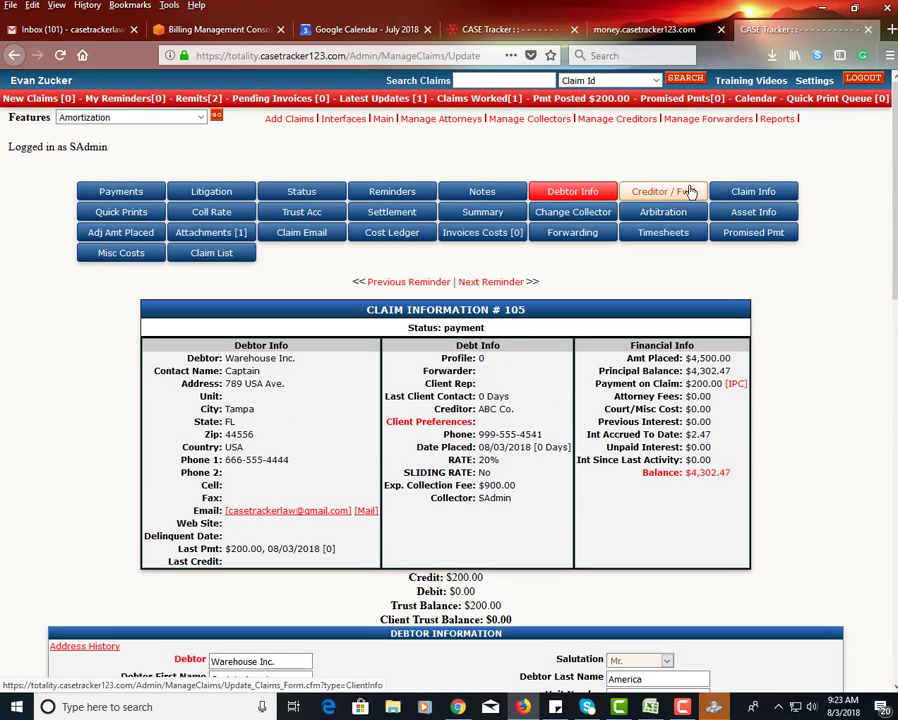
- Open the claim information form and examine the amount placed, interest and additional information fields
click(753, 191)
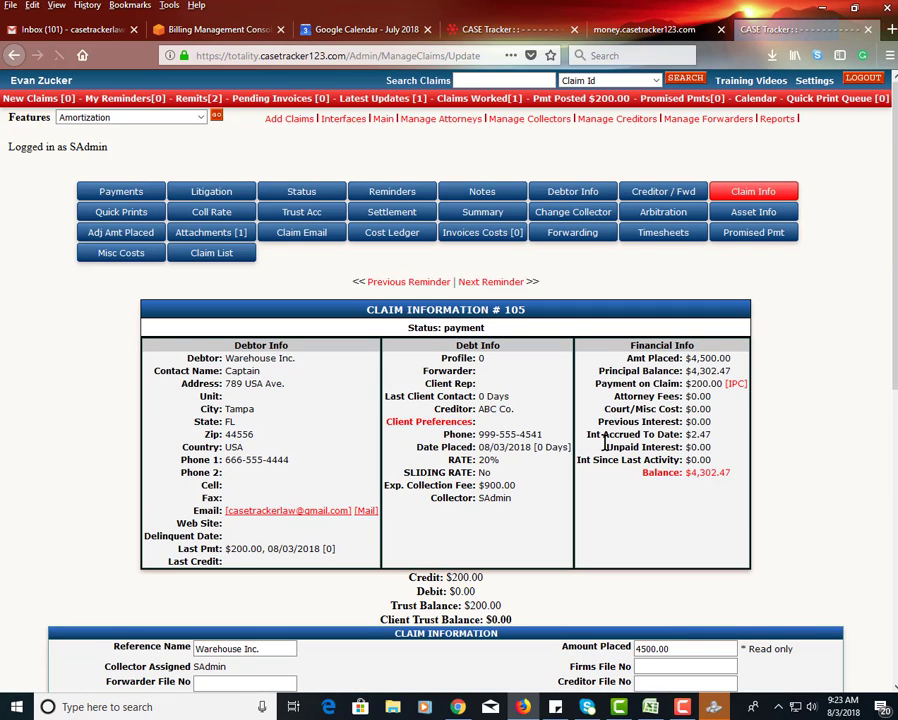
scroll(578, 440, down, 4)
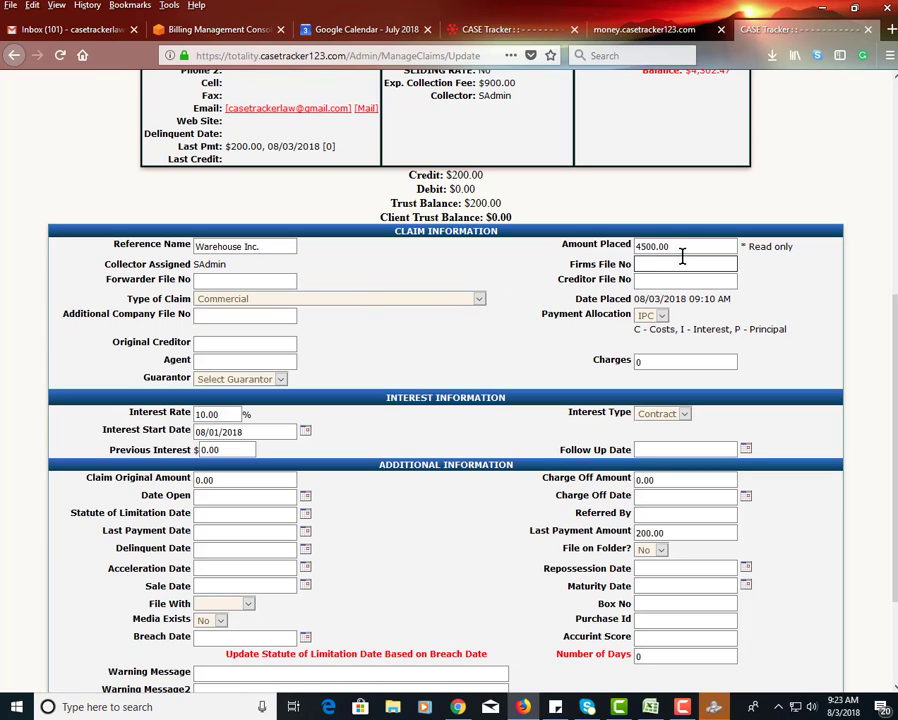
drag(682, 252, 649, 247)
scroll(390, 326, down, 3)
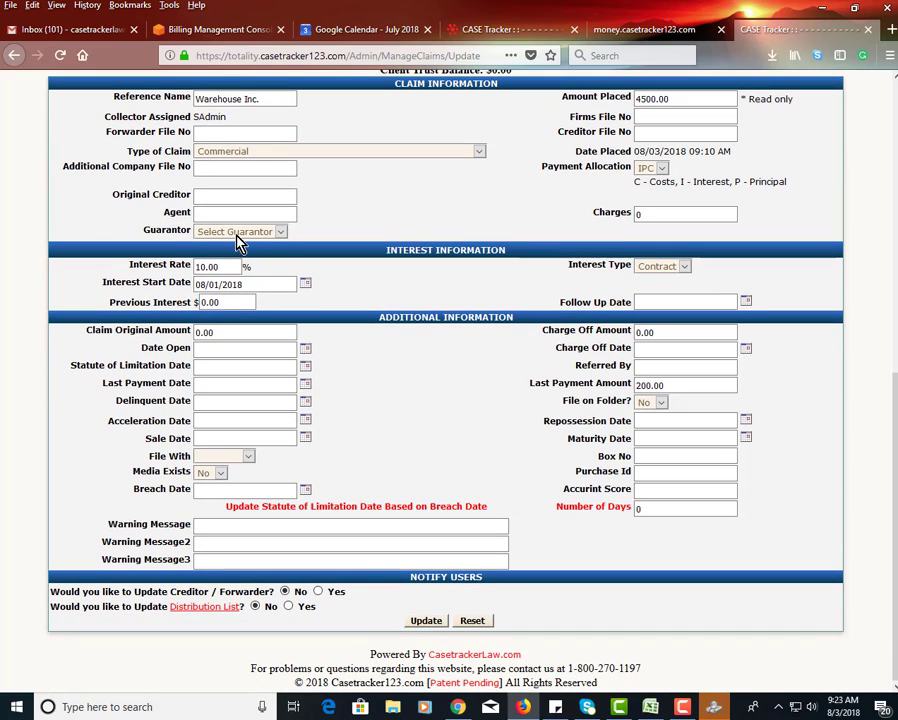
- Set the guarantor to No, enter the warning message "hsrjhdtyujhdt" and update the claim information
click(237, 232)
click(232, 265)
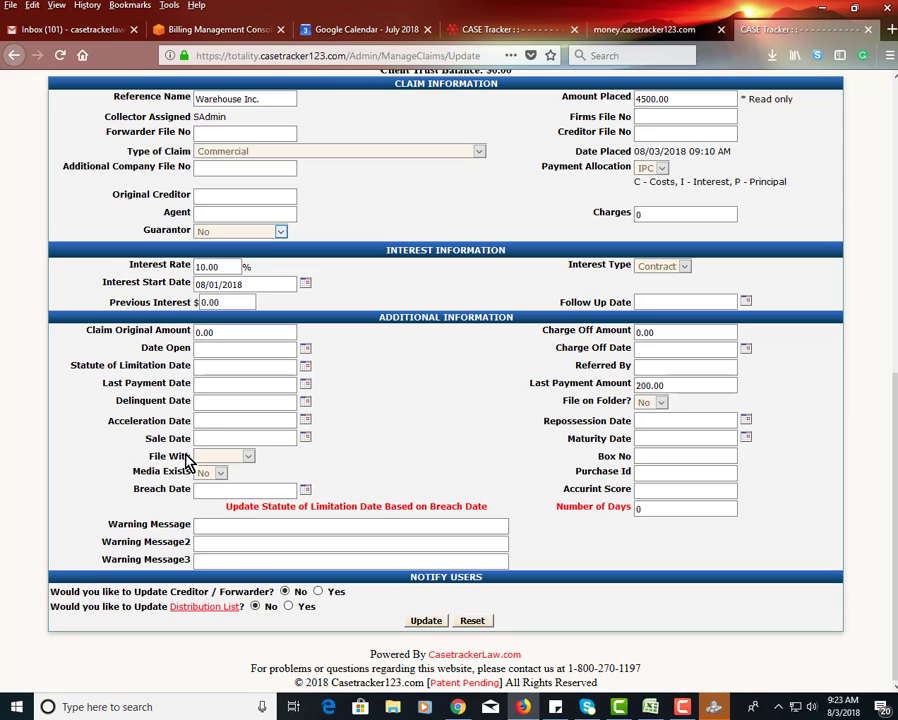
click(214, 527)
text(hsrjhdtyujhdf)
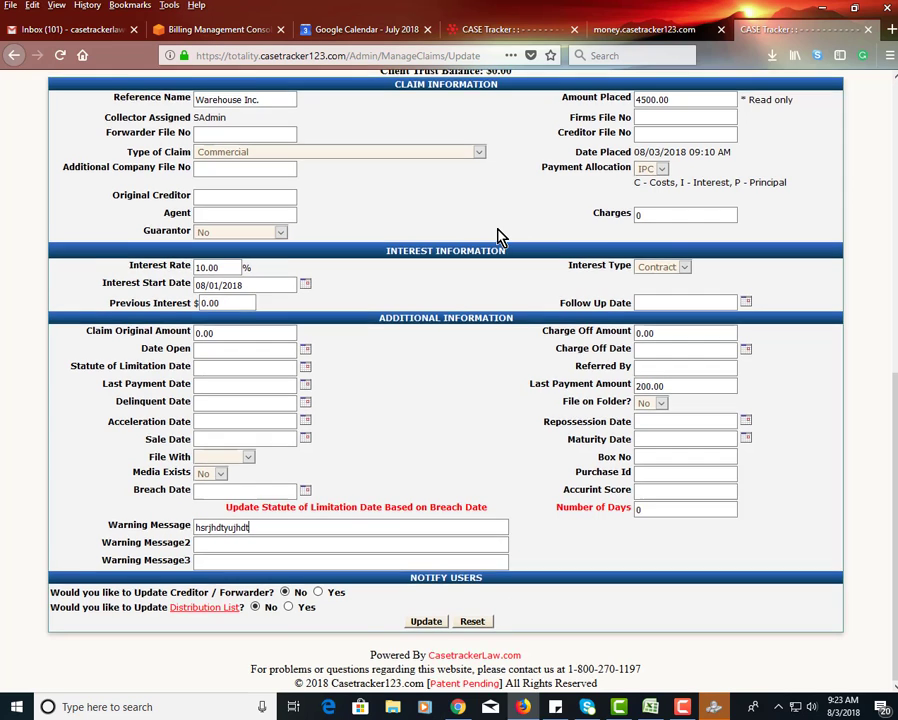
scroll(499, 240, up, 6)
scroll(483, 326, down, 6)
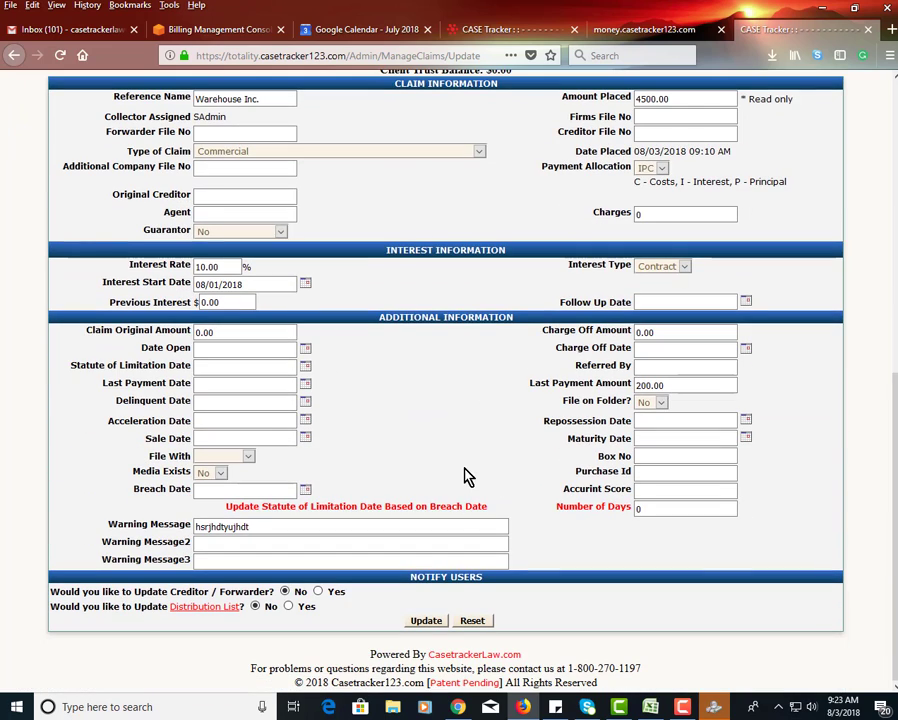
click(426, 622)
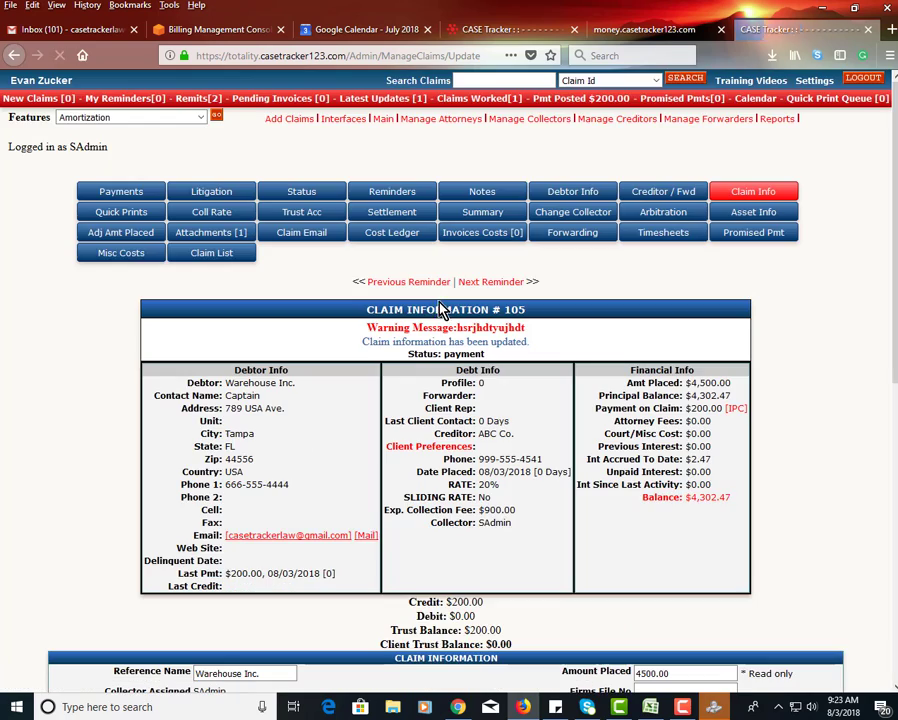
- Compare the warning shown in the claim's header with the text in the first Warning Message field
scroll(514, 262, down, 1)
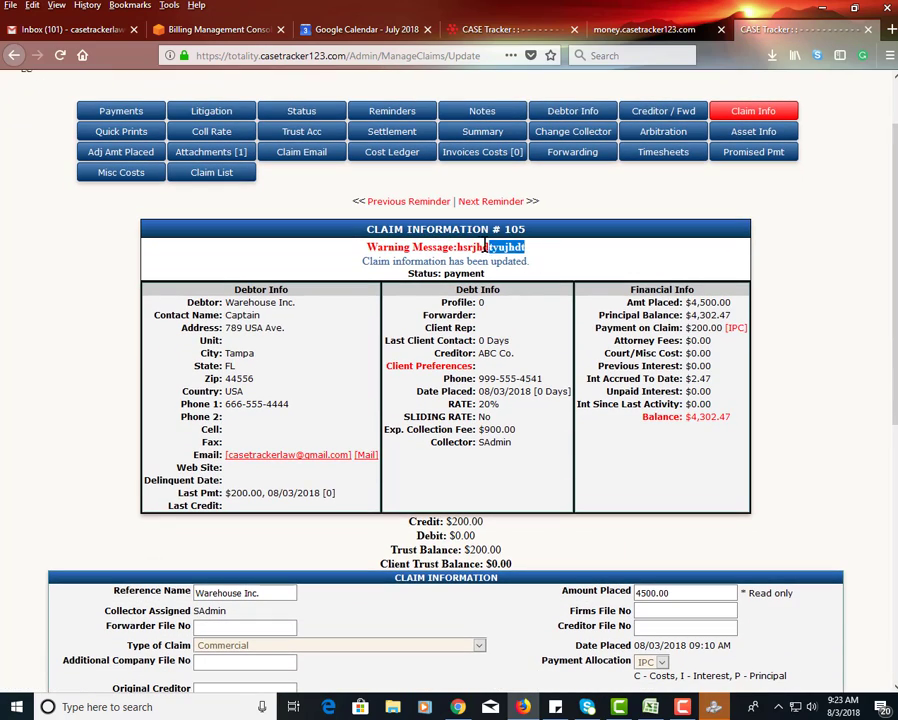
drag(485, 246, 423, 263)
scroll(376, 438, down, 6)
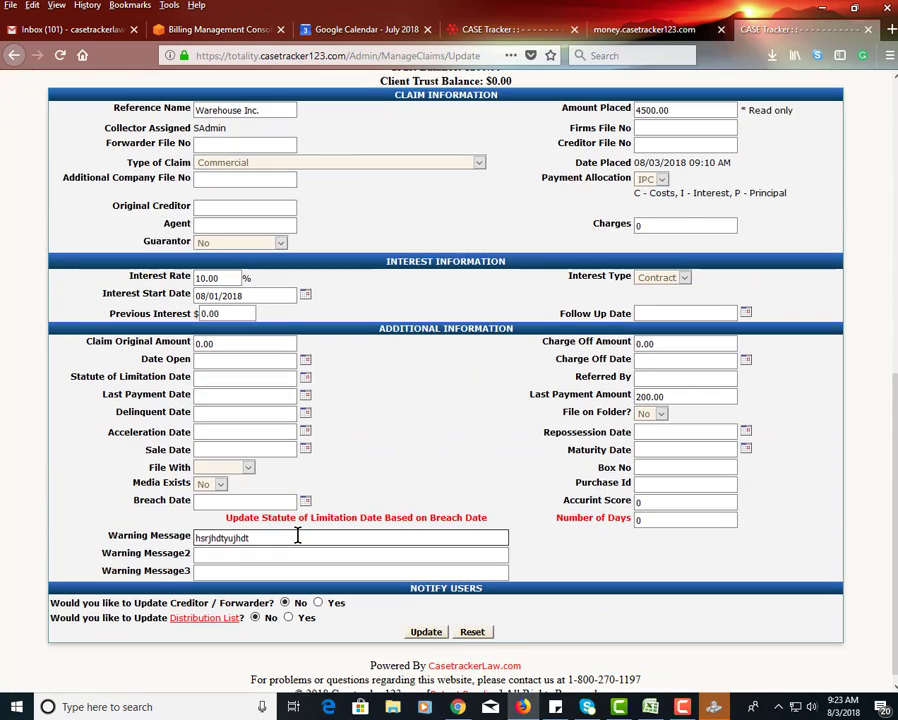
drag(291, 534, 220, 555)
scroll(372, 450, up, 5)
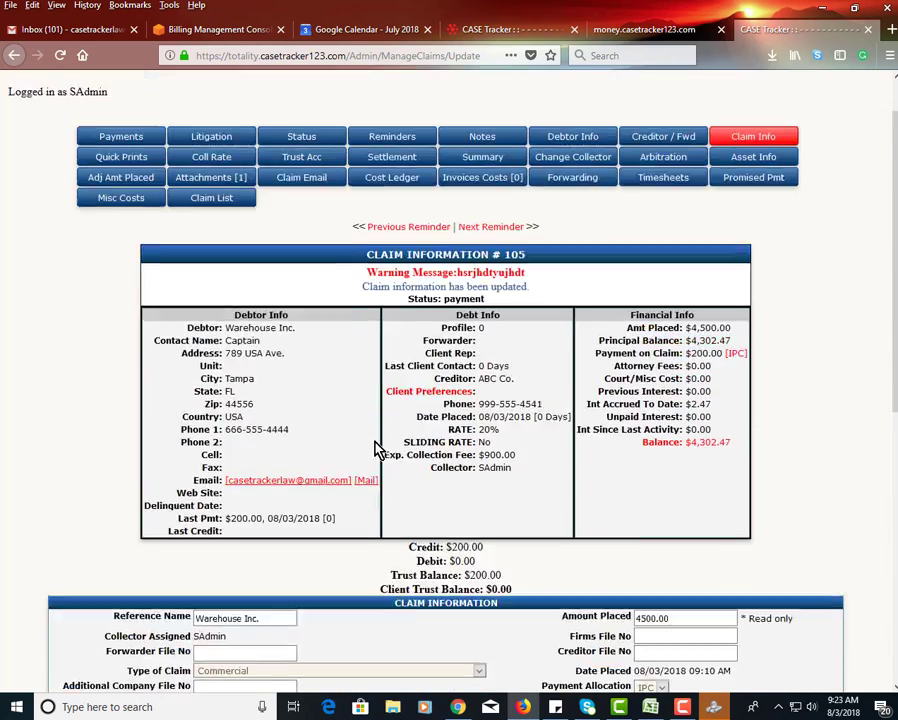
scroll(376, 443, up, 1)
- Clear the first Warning Message field and try to save the claim information
scroll(380, 508, down, 6)
drag(254, 538, 233, 549)
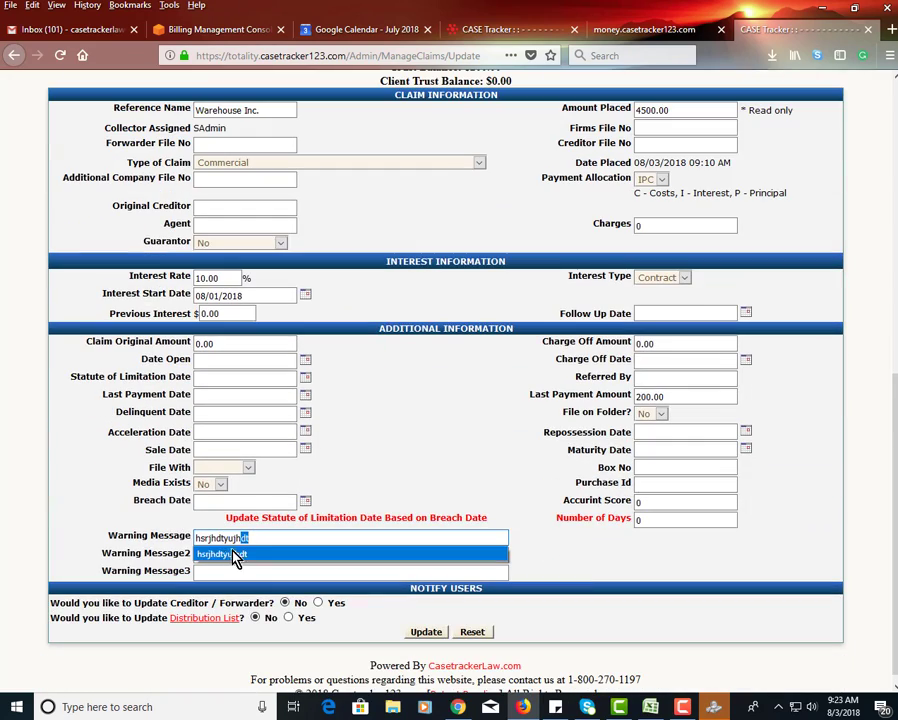
key(ctrl+a)
key(BackSpace)
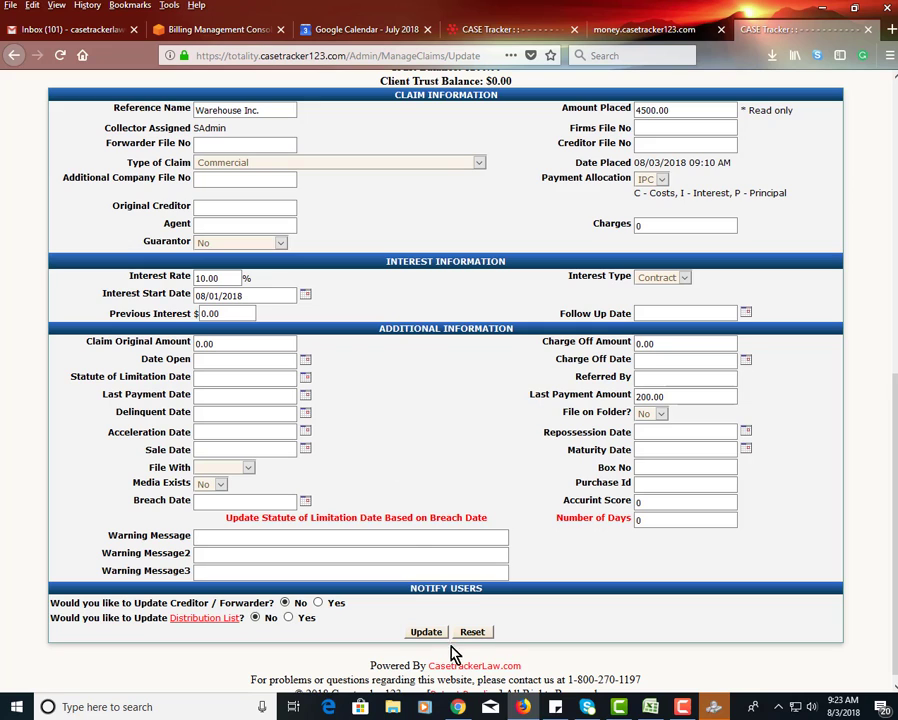
key(Return)
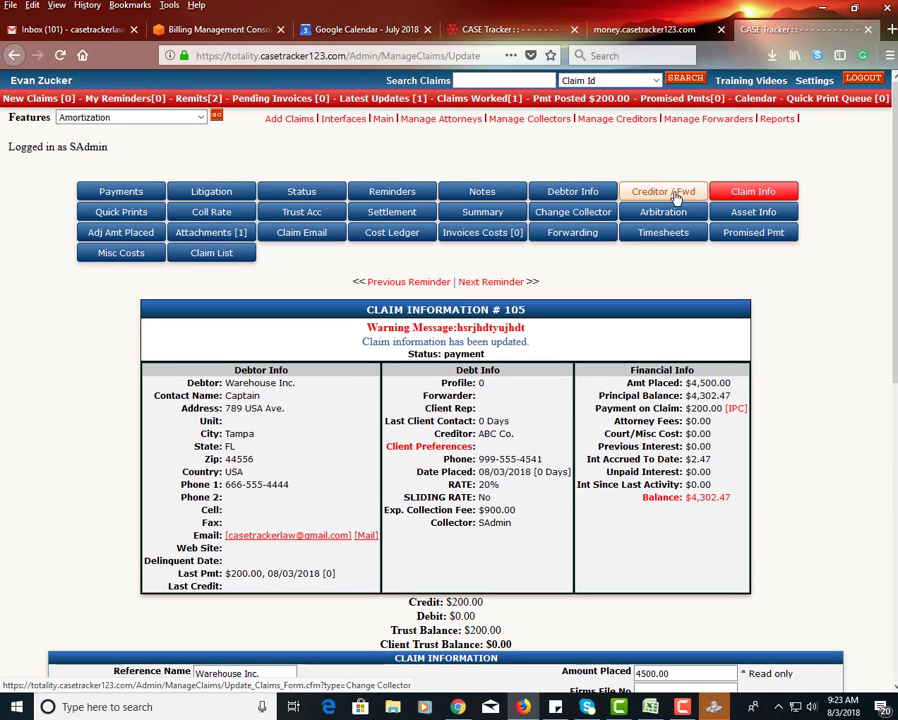
- Open the claim's settlement page and look over the settlement amount, date, previous payments and notes fields
click(396, 214)
scroll(352, 452, down, 5)
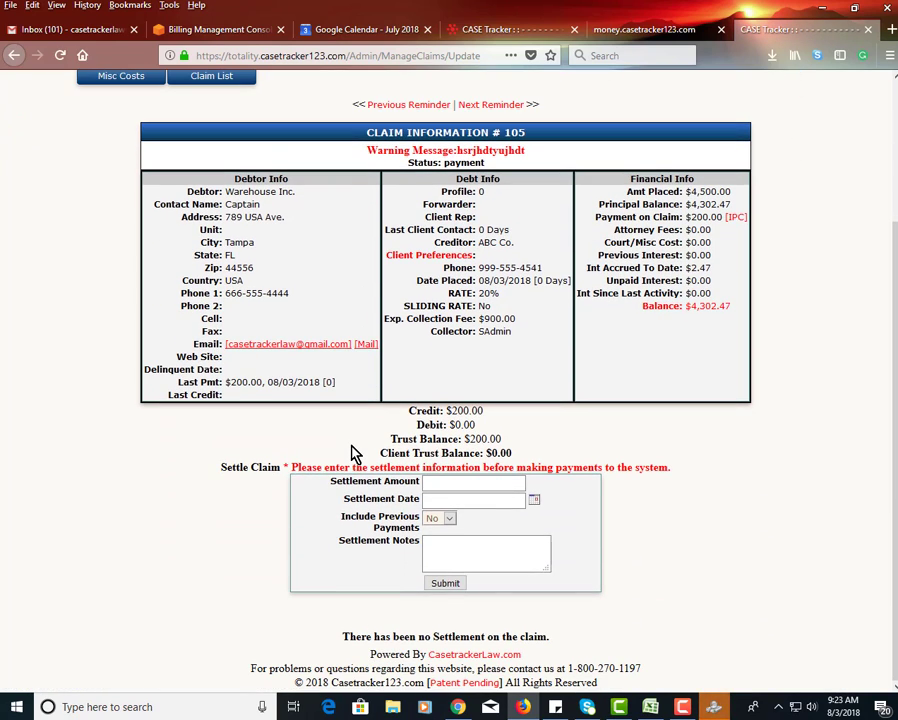
scroll(352, 453, up, 4)
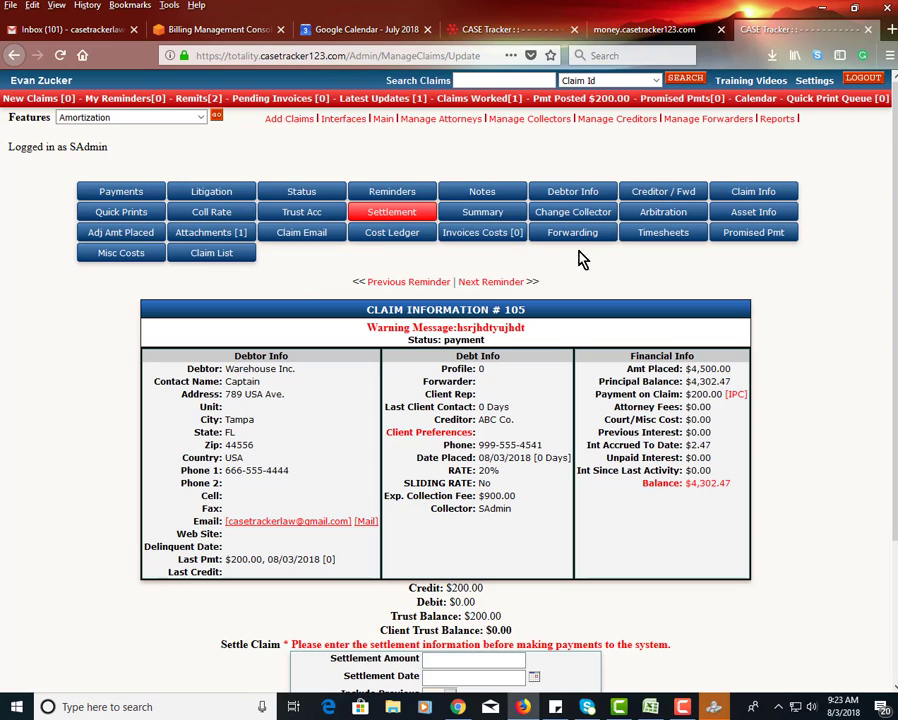
- Open the claim's promised payments and start a new payment plan
click(735, 238)
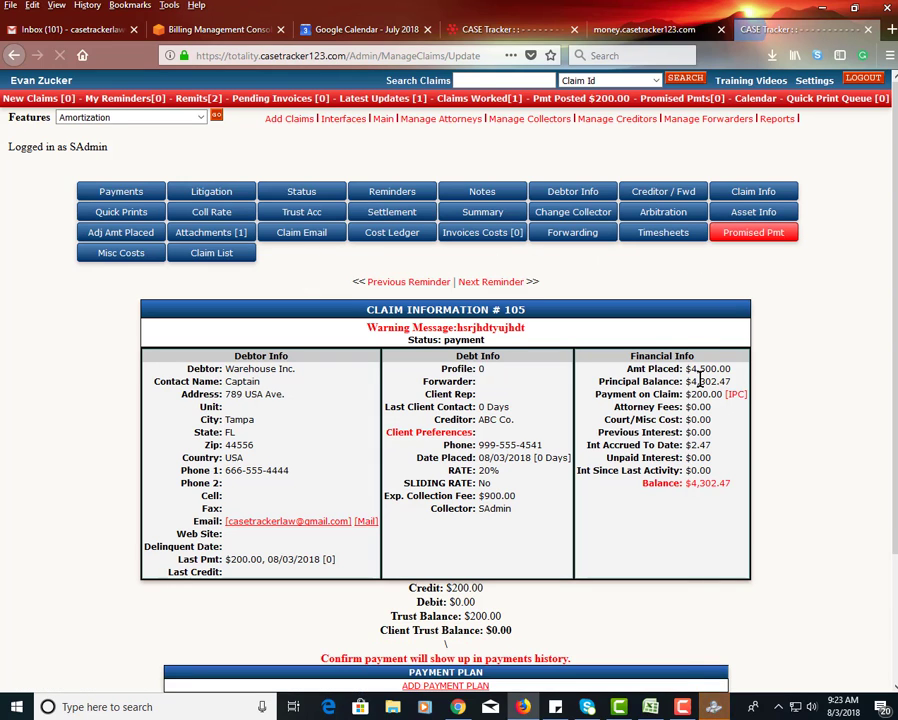
scroll(700, 380, down, 2)
scroll(700, 380, down, 1)
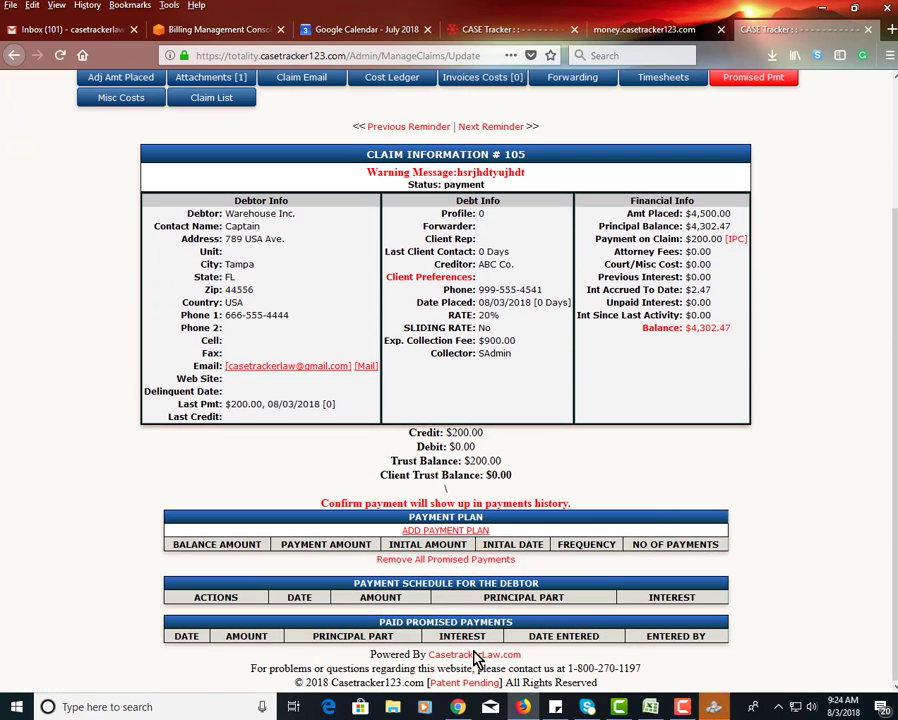
click(432, 534)
scroll(330, 474, down, 2)
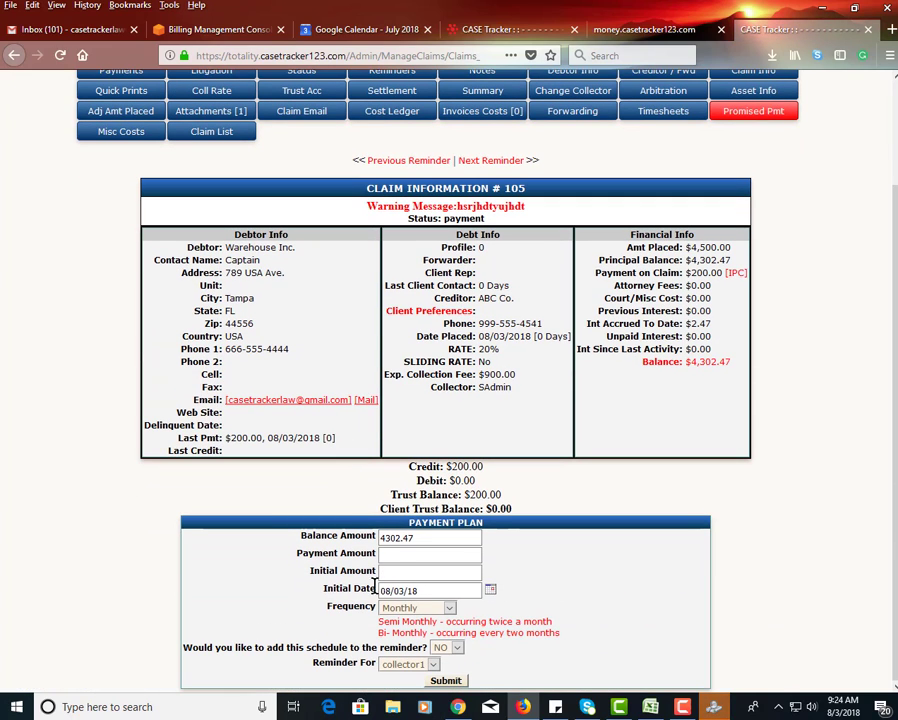
- Set both the payment amount and the initial amount of the payment plan to 200.00
click(399, 557)
text(200.00)
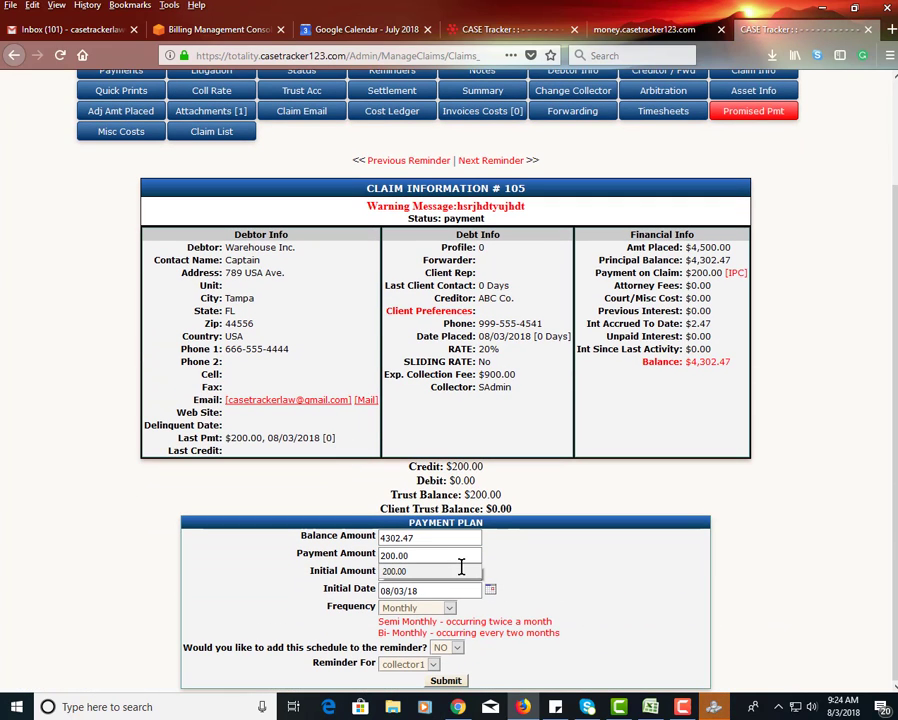
click(461, 569)
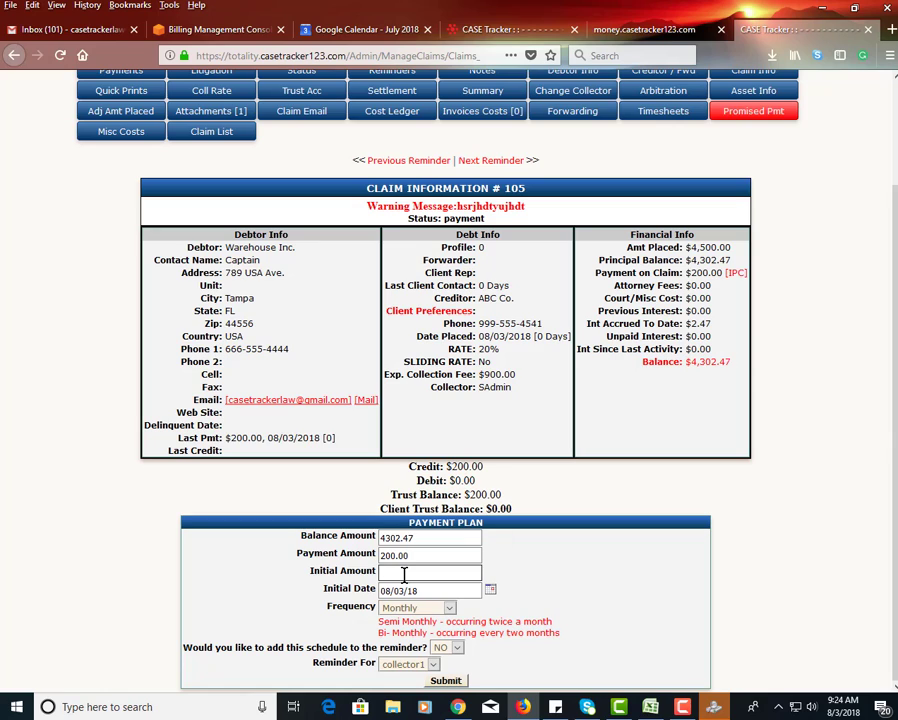
text(200.00)
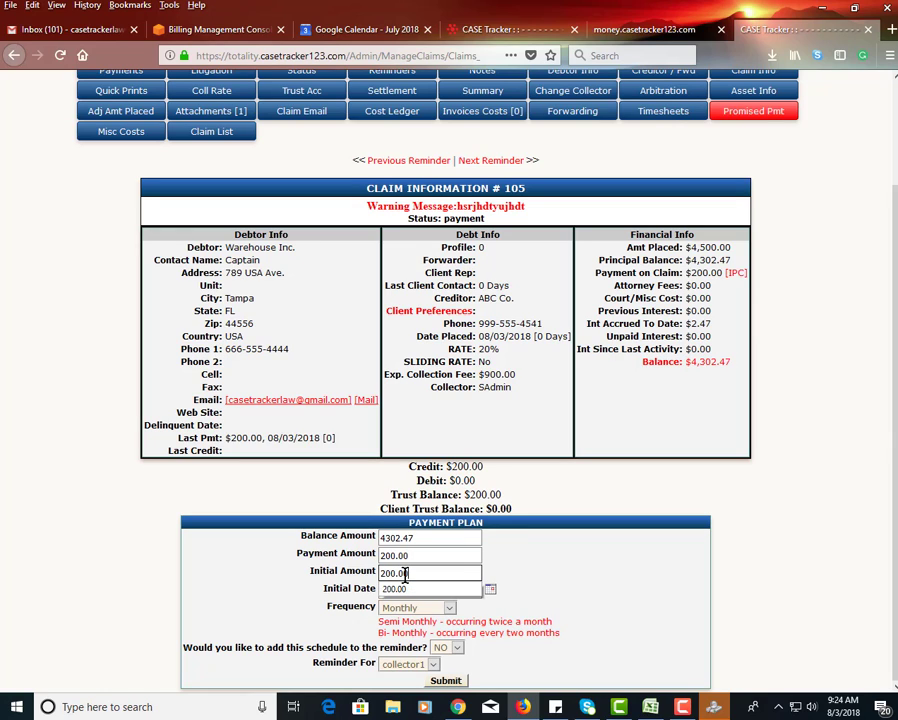
click(223, 567)
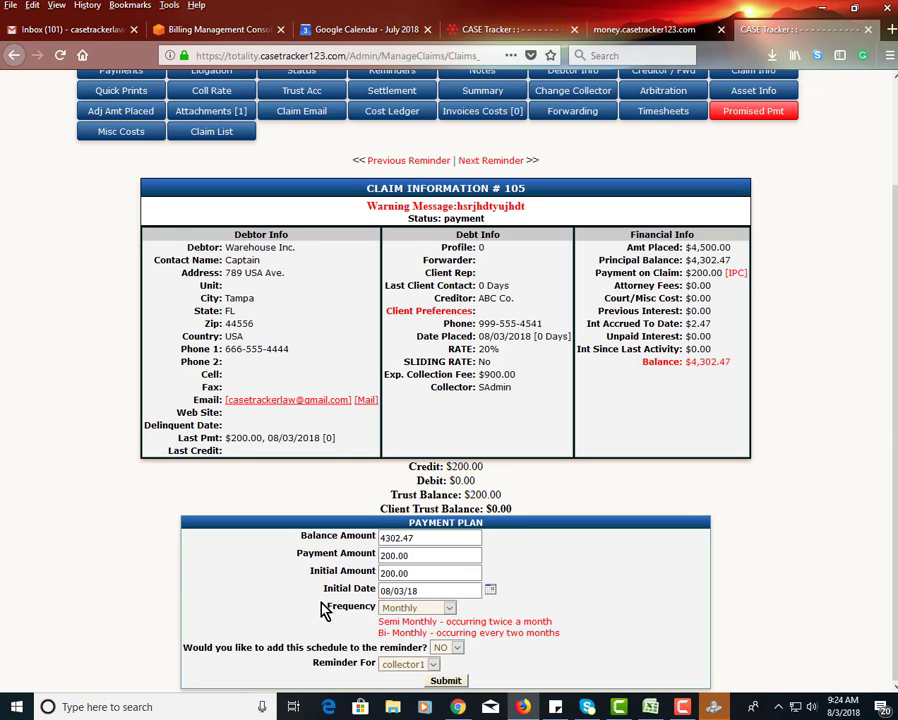
- Keep the plan's frequency at Monthly and add the schedule to the reminders for SAdmin
click(403, 613)
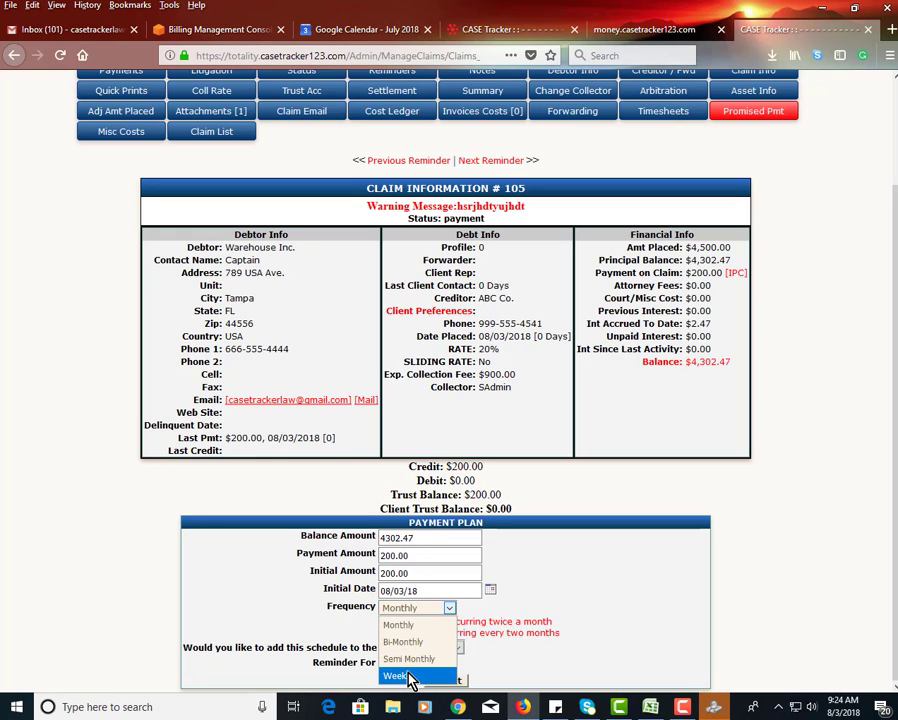
click(355, 632)
click(449, 650)
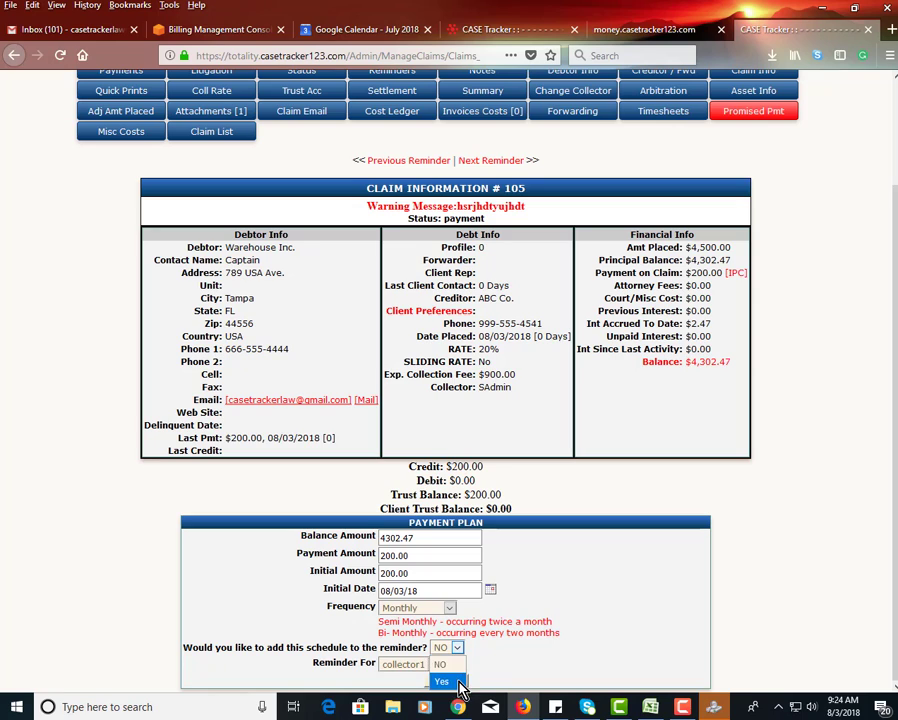
click(452, 682)
click(418, 668)
click(405, 631)
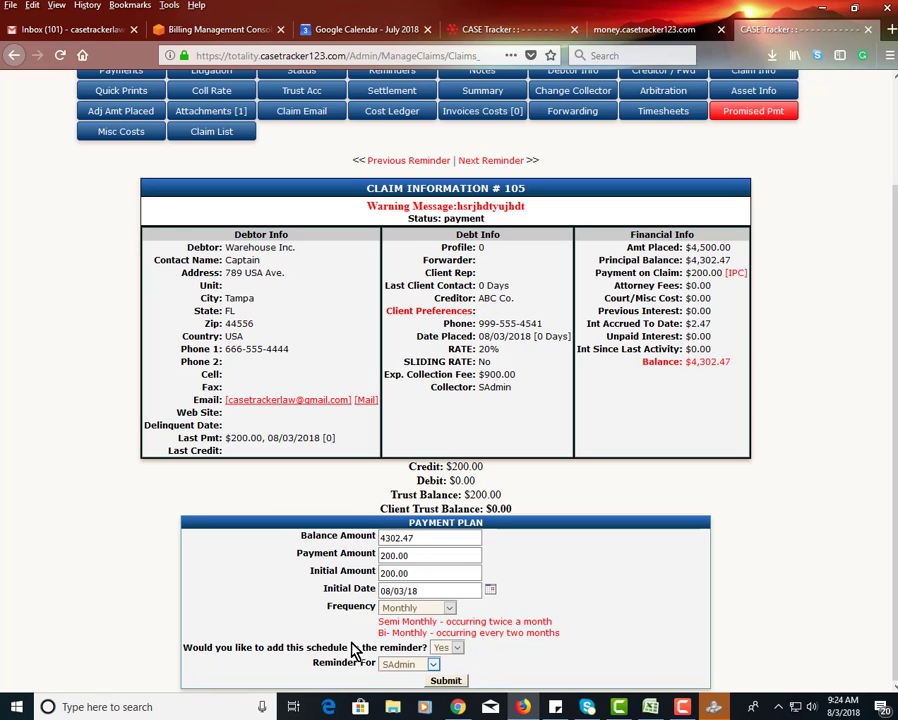
- Keep SAdmin as the reminder recipient, submit the payment plan and look over the debtor's payment schedule
click(399, 668)
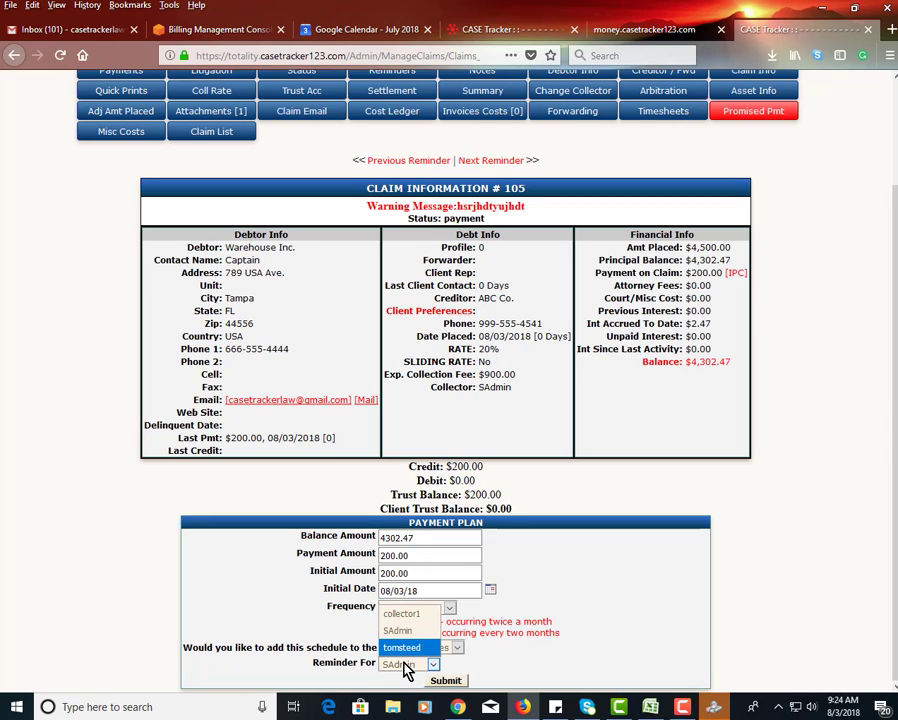
click(343, 628)
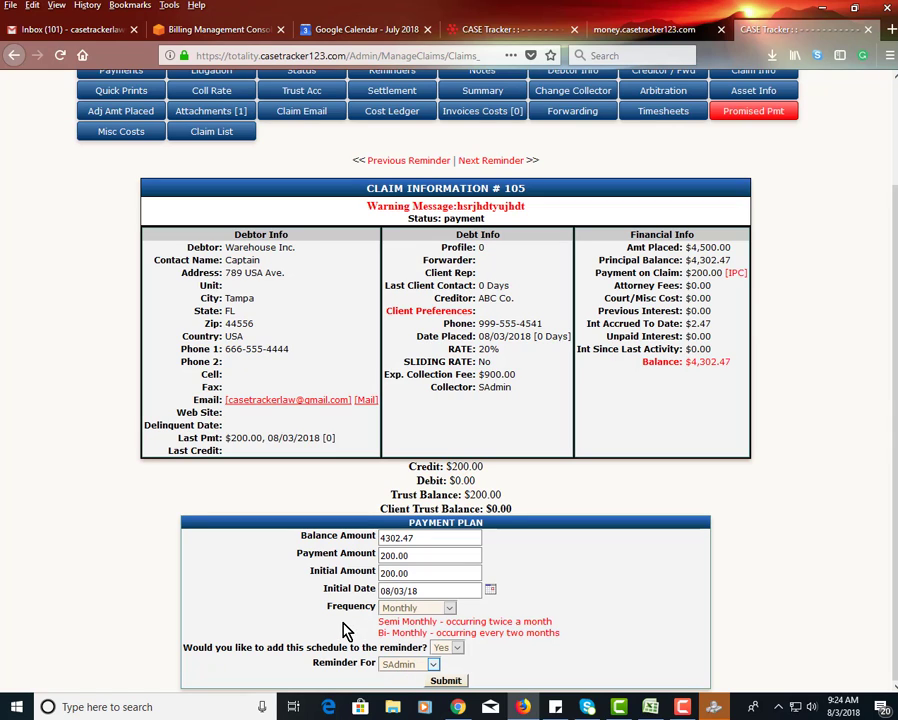
click(445, 680)
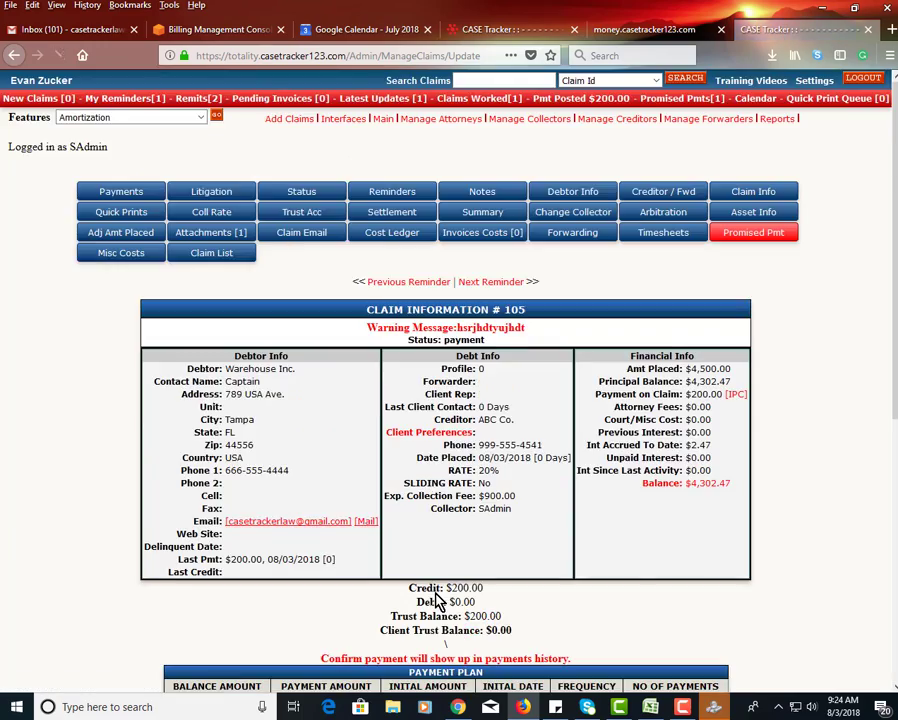
scroll(437, 600, down, 5)
drag(448, 397, 486, 530)
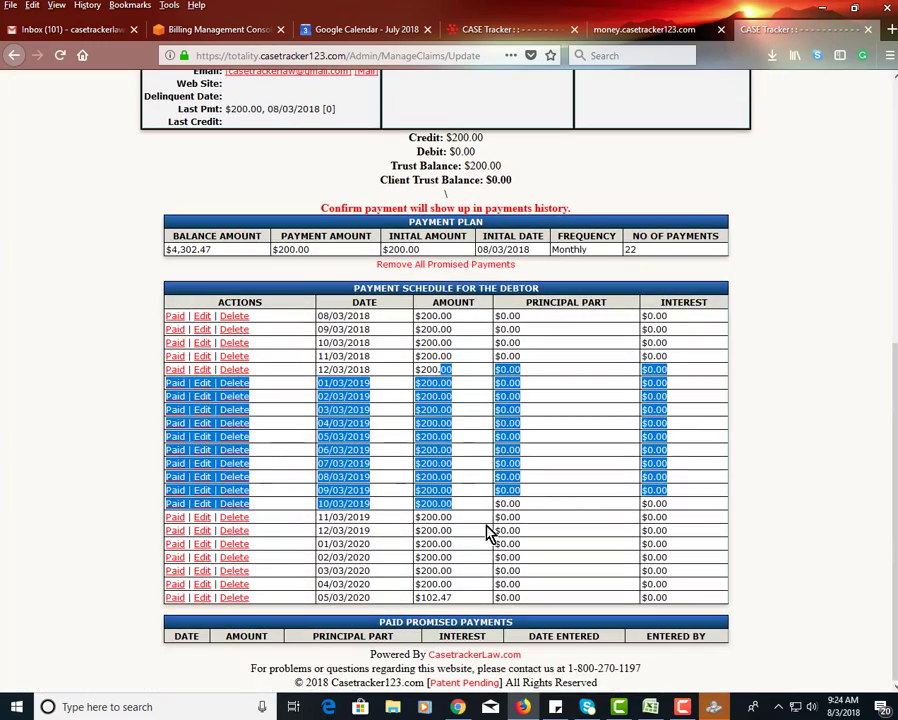
- Open the claim's reminders and look over the dated reminders for the debtor's promised payments
scroll(495, 527, up, 10)
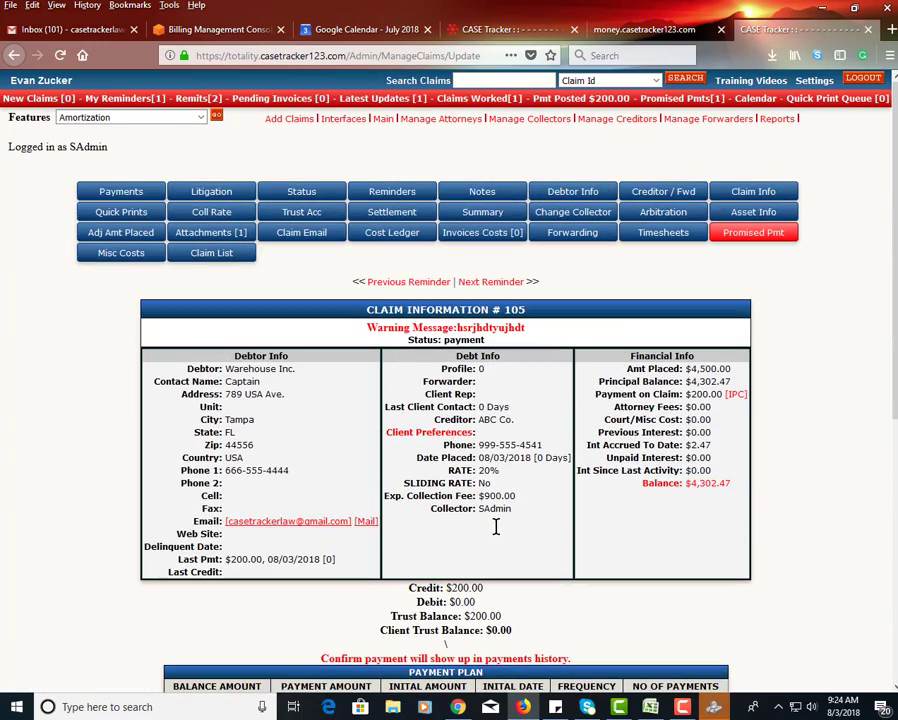
click(390, 193)
scroll(472, 463, down, 3)
scroll(468, 455, down, 5)
drag(500, 307, 763, 645)
scroll(219, 425, up, 1)
click(222, 434)
scroll(222, 434, up, 1)
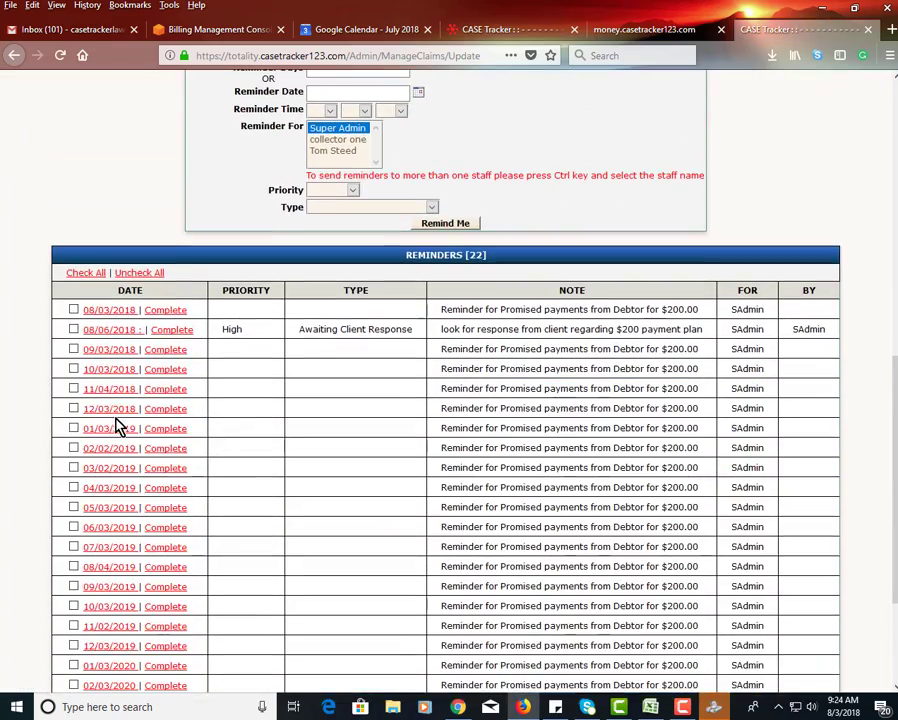
scroll(117, 427, down, 3)
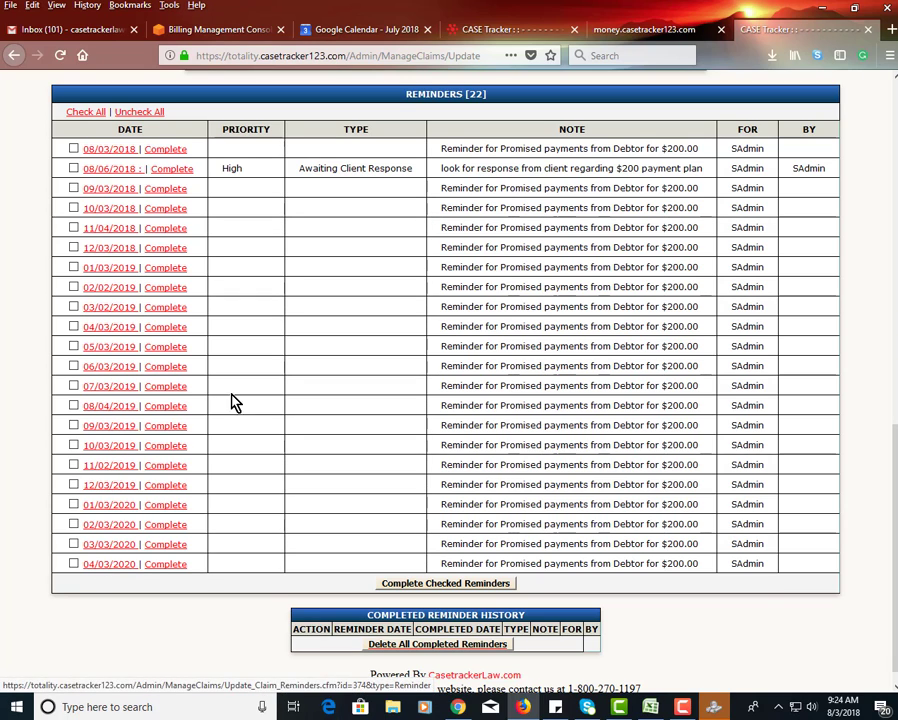
- Mark the 08/06/2018 Awaiting Client Response reminder as complete and check the completed reminder history
scroll(266, 410, up, 9)
scroll(293, 480, up, 5)
scroll(296, 480, down, 11)
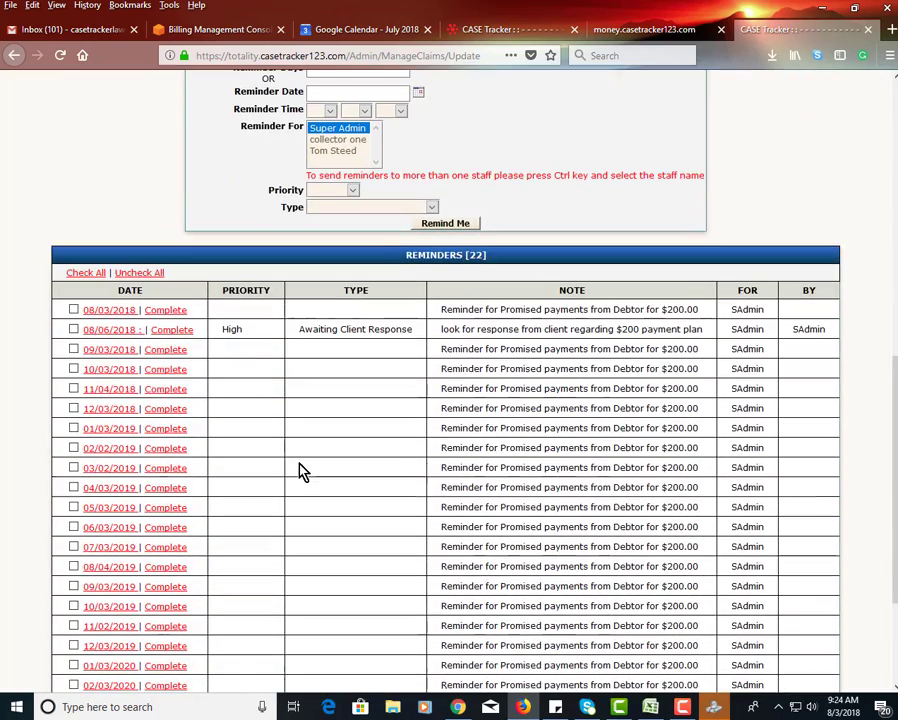
click(184, 327)
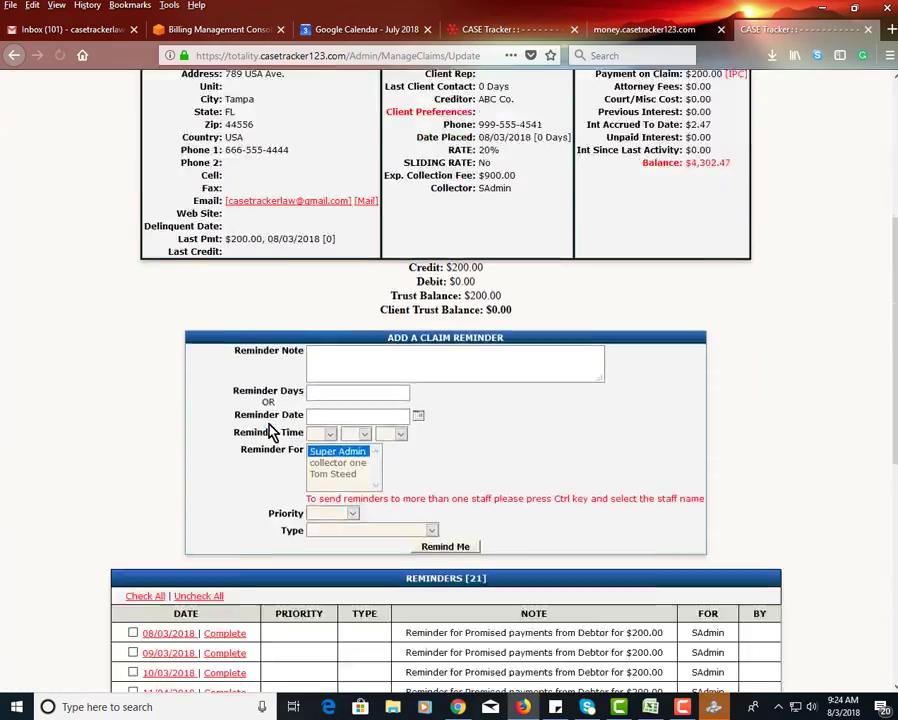
scroll(322, 545, down, 6)
scroll(390, 430, down, 4)
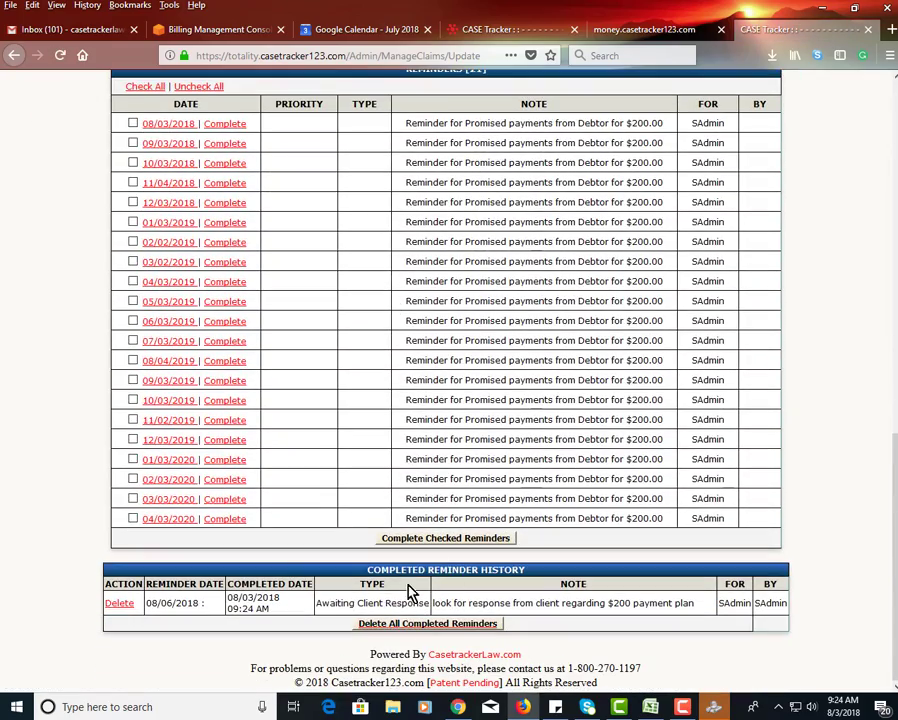
- View the claim's trust account and its cost ledger
scroll(335, 462, up, 20)
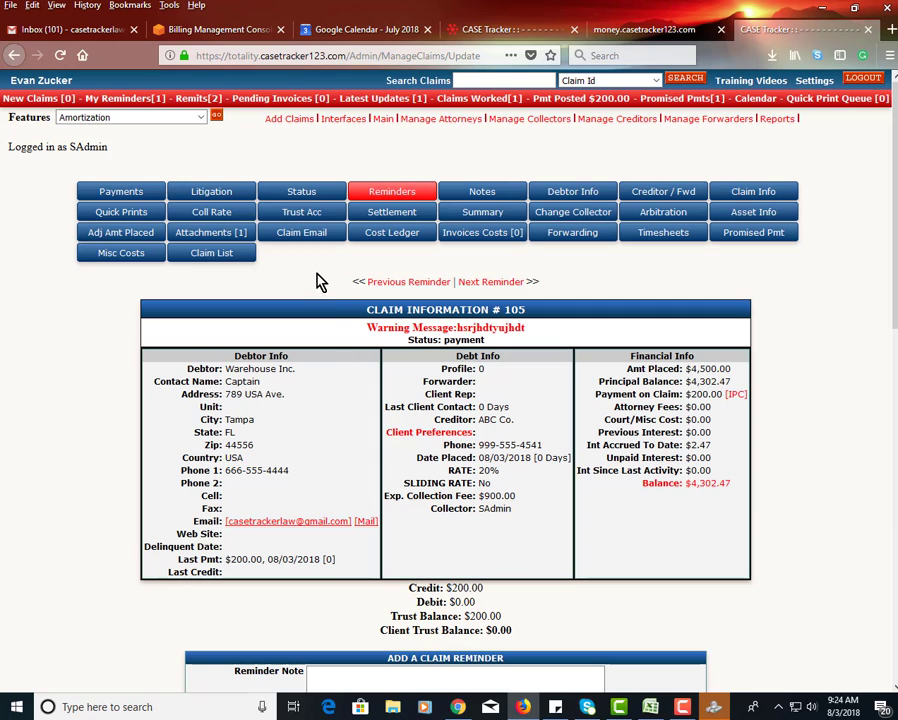
click(302, 216)
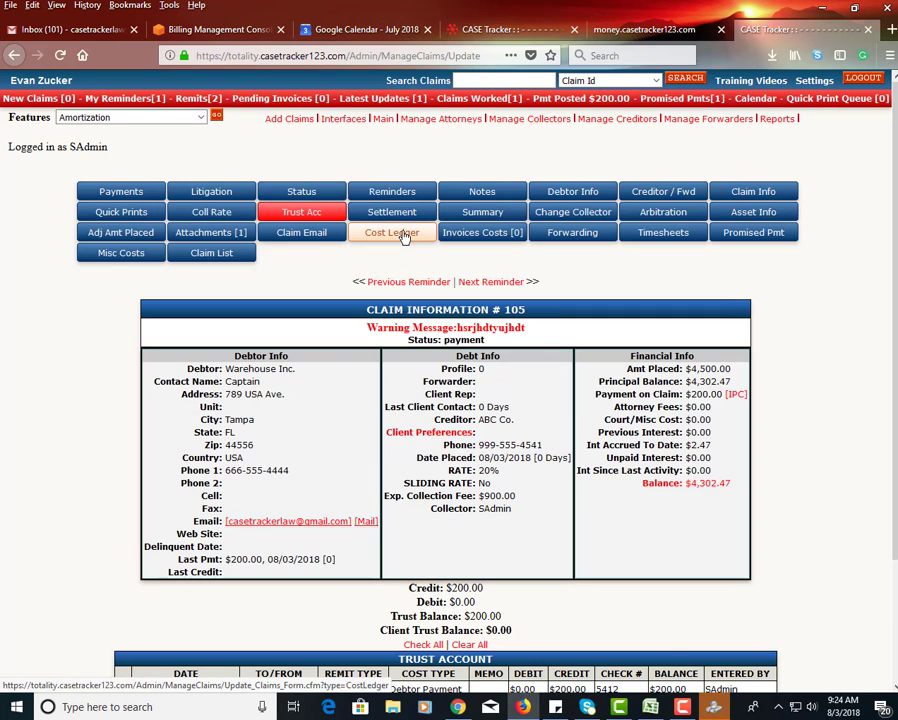
click(402, 234)
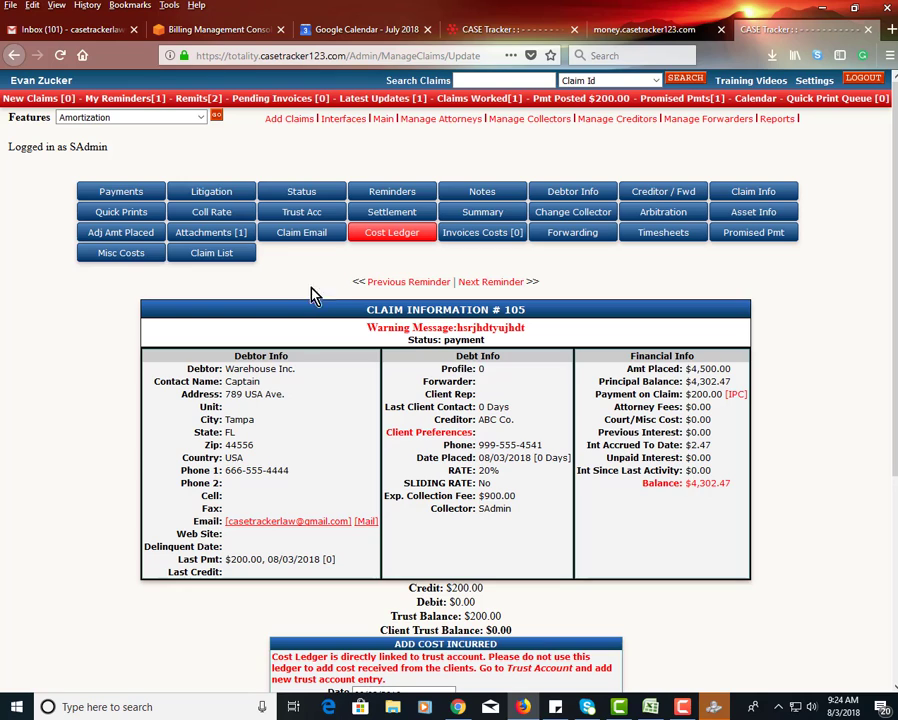
- Look over the claim's page for adjusting the amount placed and its timesheets
click(134, 234)
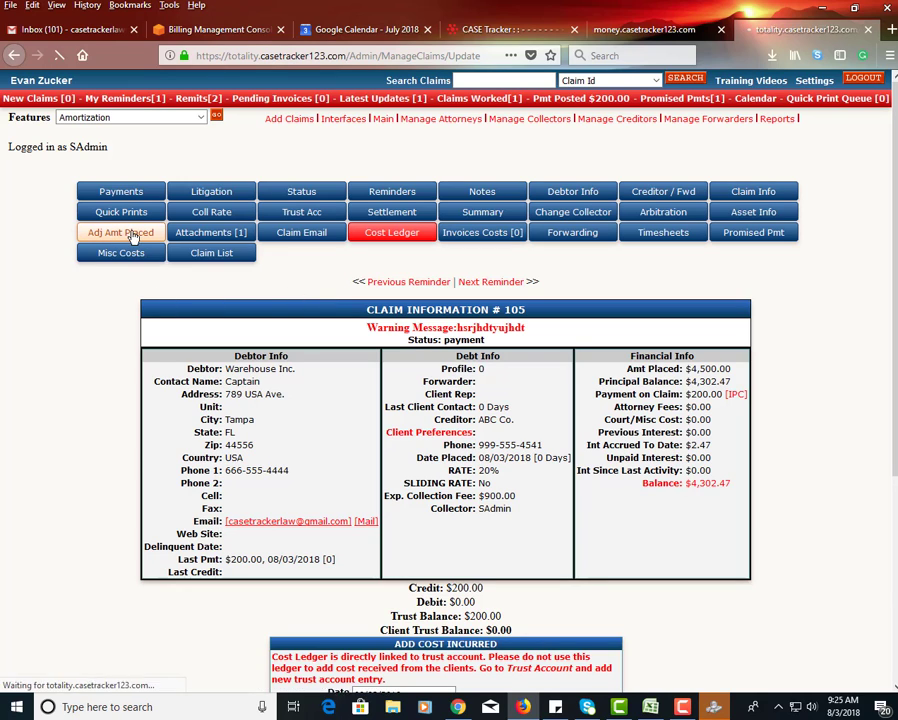
scroll(258, 340, down, 2)
scroll(262, 335, up, 2)
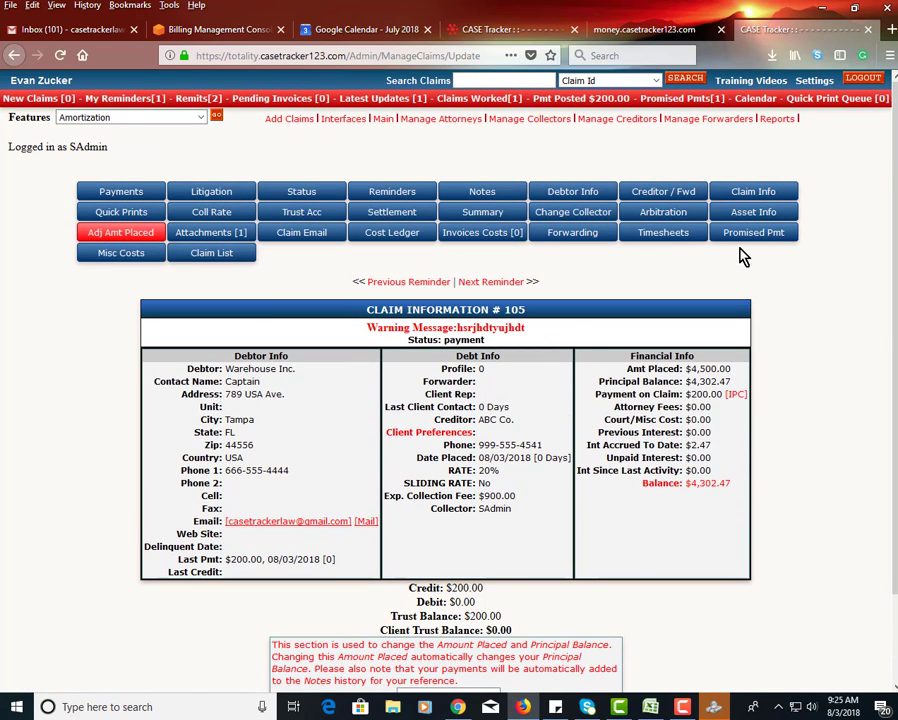
click(680, 238)
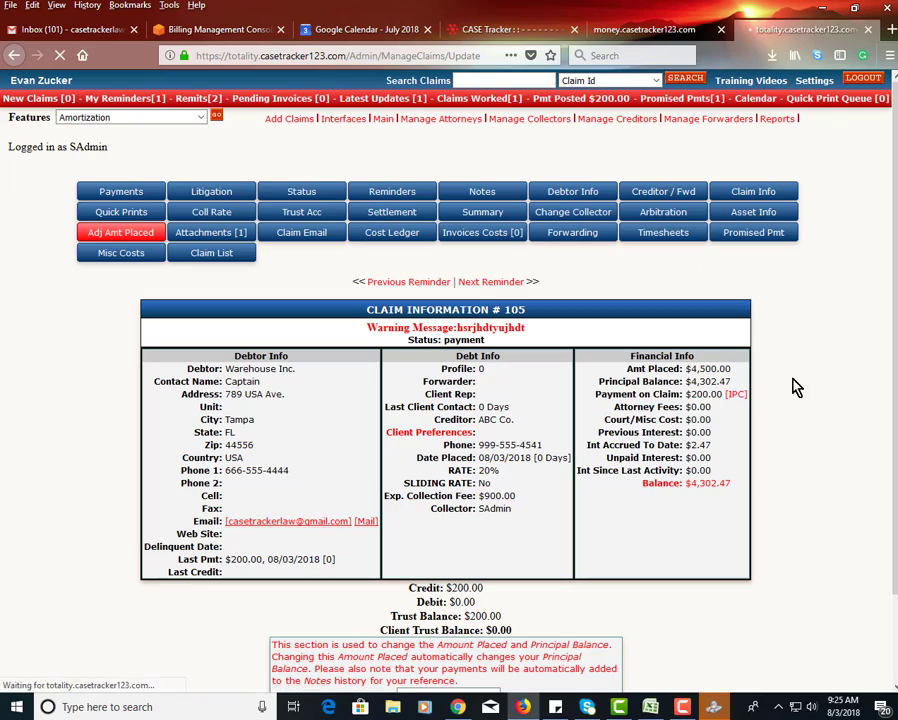
scroll(810, 506, down, 3)
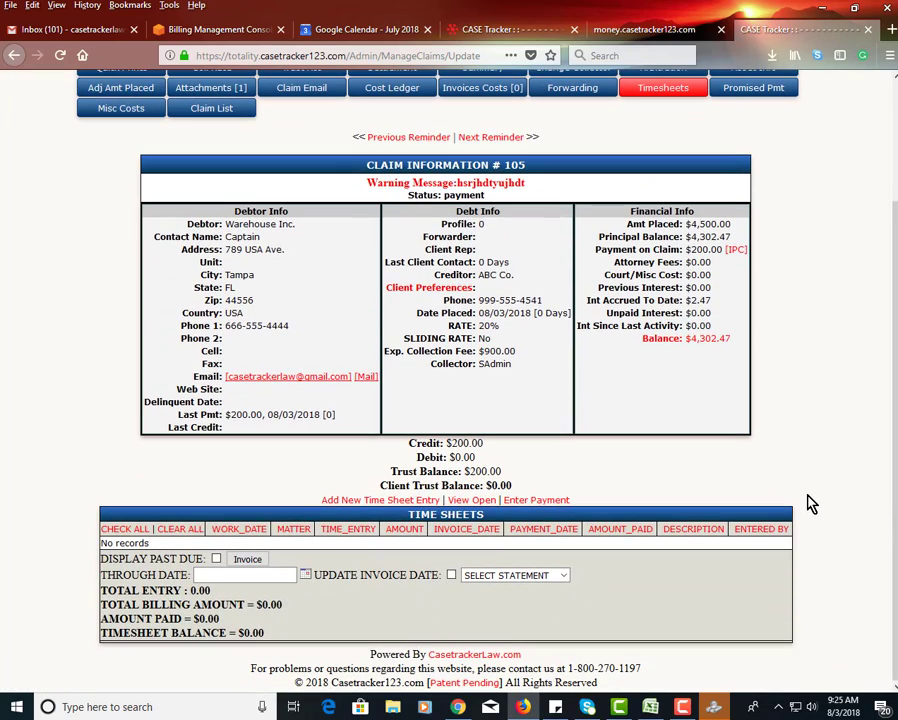
scroll(810, 505, up, 3)
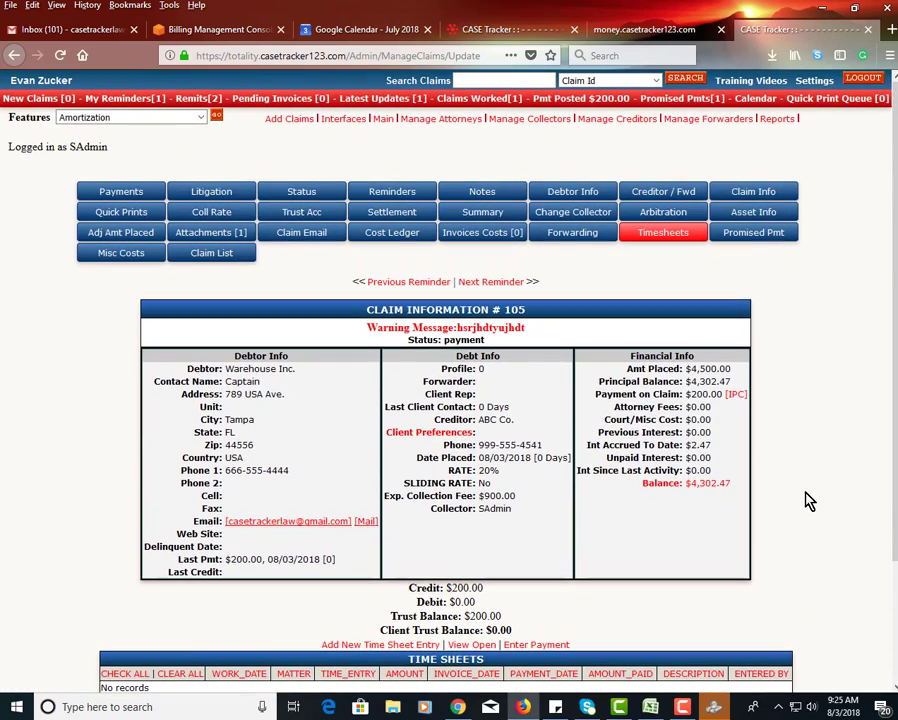